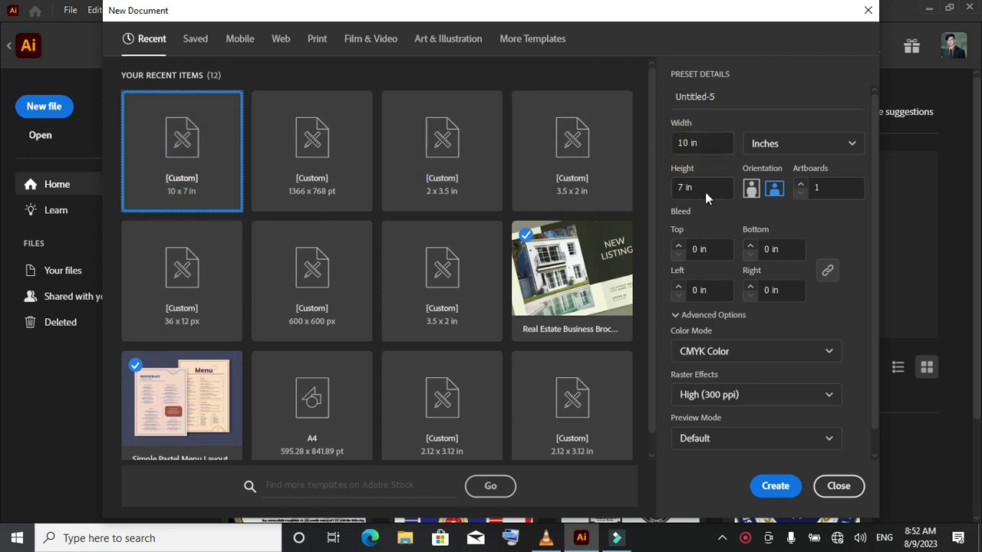
# Create a 10 × 7 in CMYK document and add a 10 × 7 in rectangle.
pyautogui.click(777, 488)
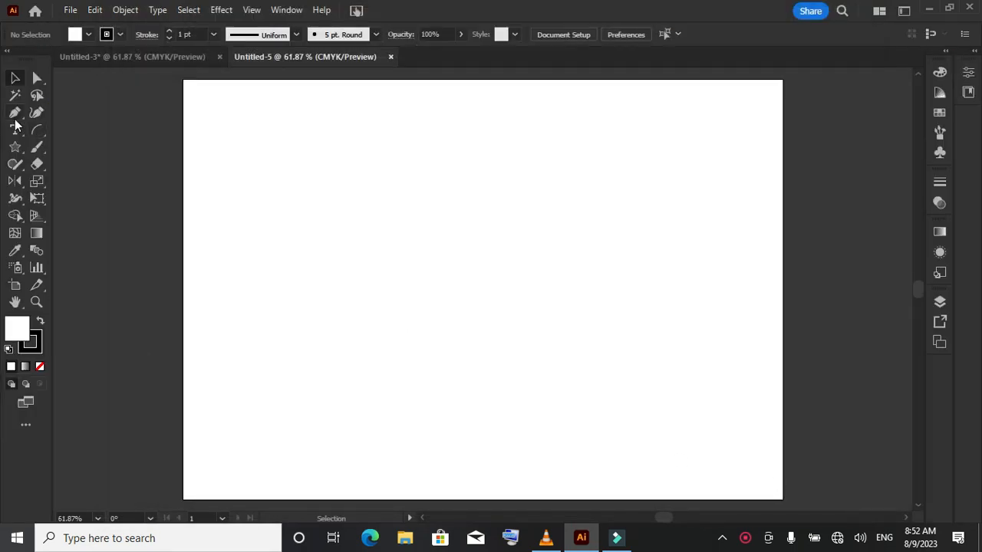
pyautogui.rightClick(18, 151)
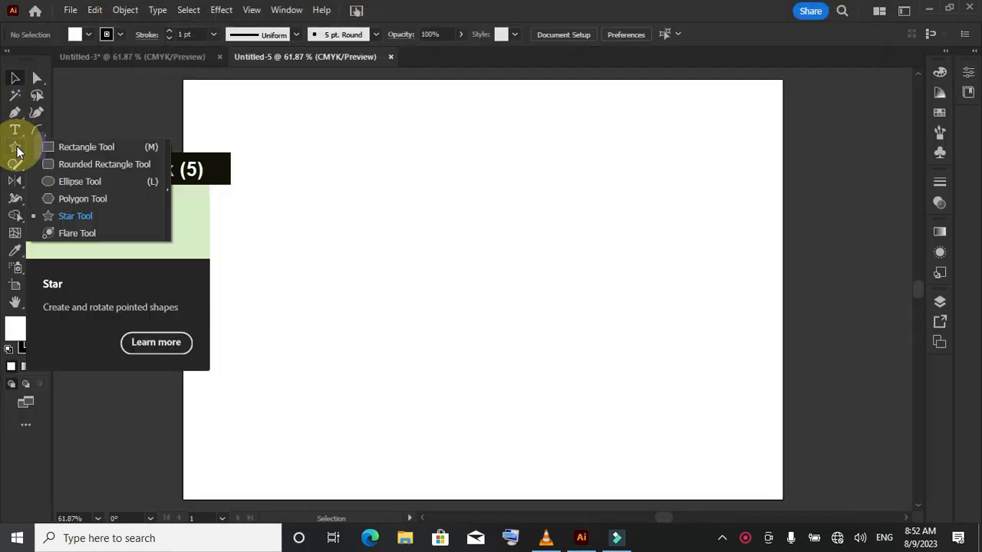
pyautogui.click(61, 146)
pyautogui.click(388, 240)
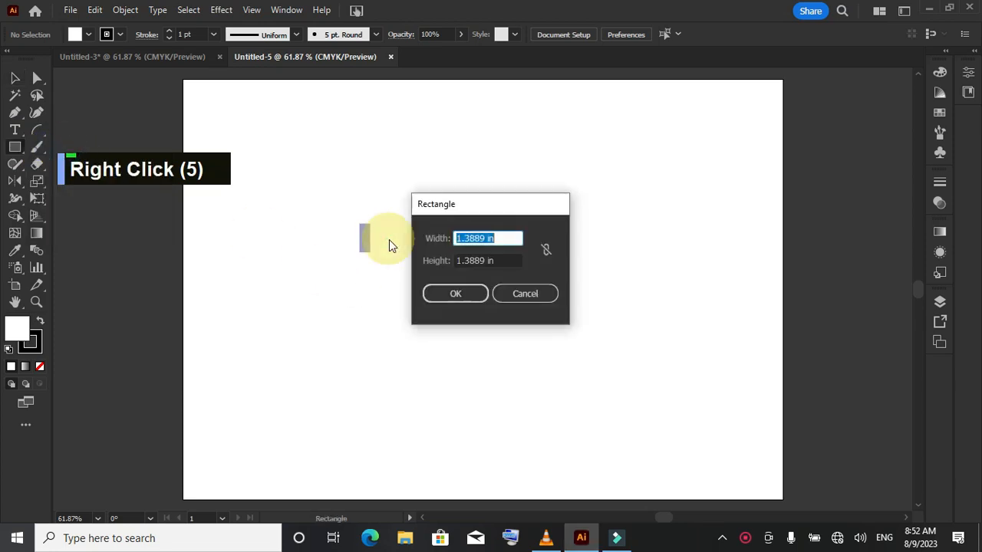
pyautogui.write('10')
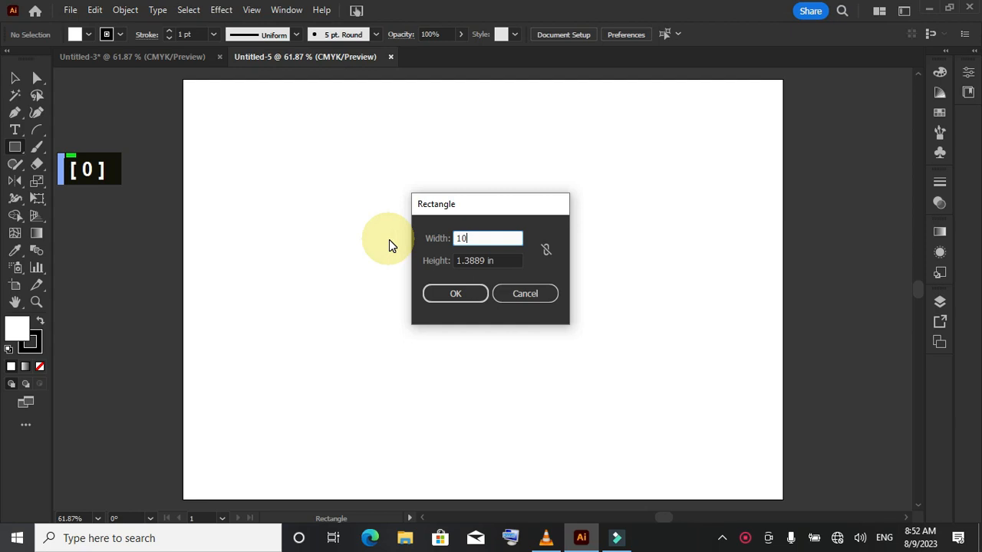
pyautogui.press('Tab')
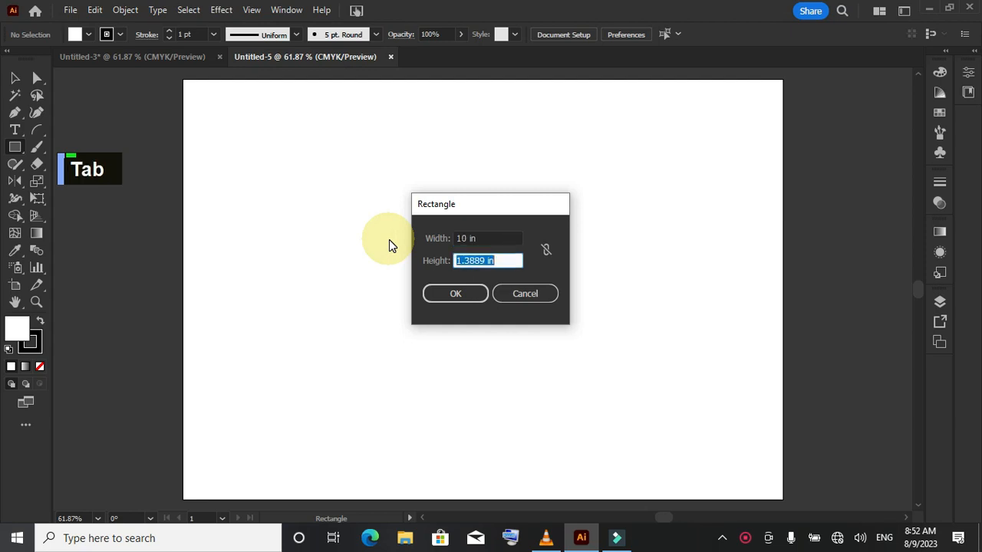
pyautogui.write('7')
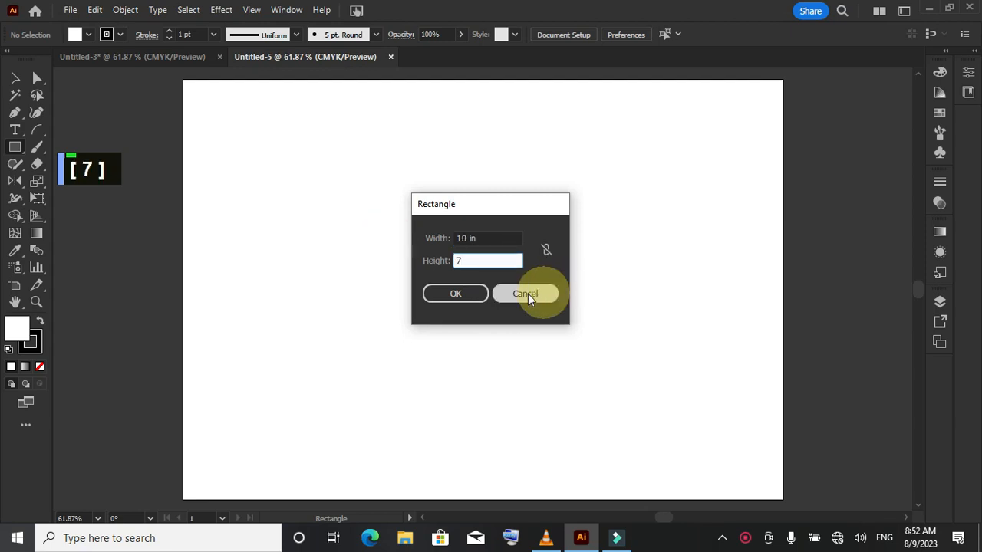
pyautogui.click(460, 294)
# Center the rectangle horizontally and vertically on the artboard.
pyautogui.click(14, 77)
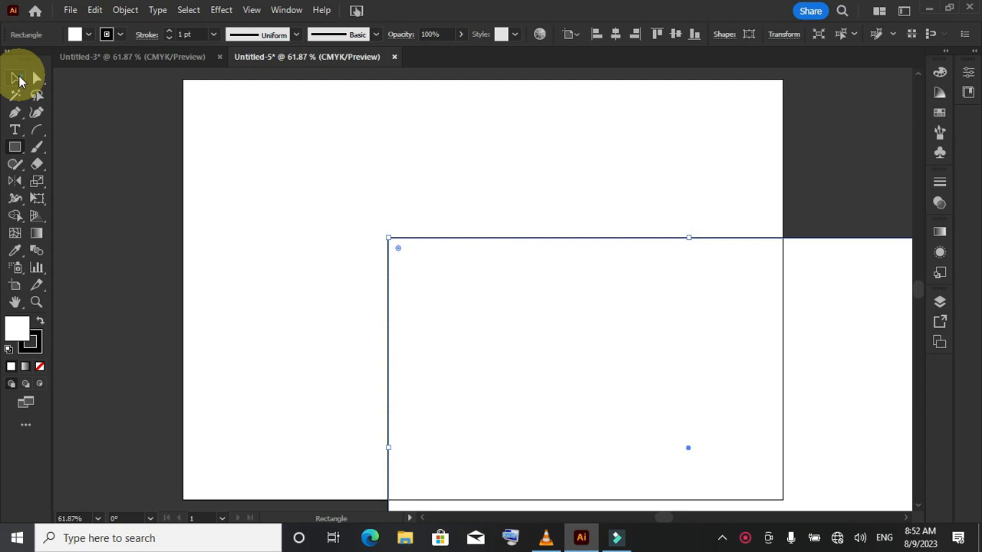
pyautogui.click(615, 34)
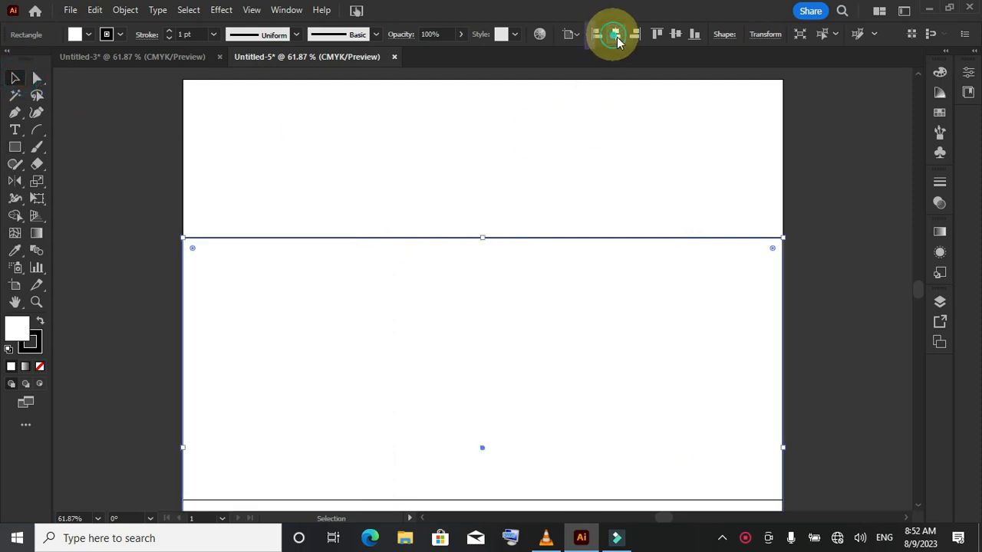
pyautogui.click(675, 33)
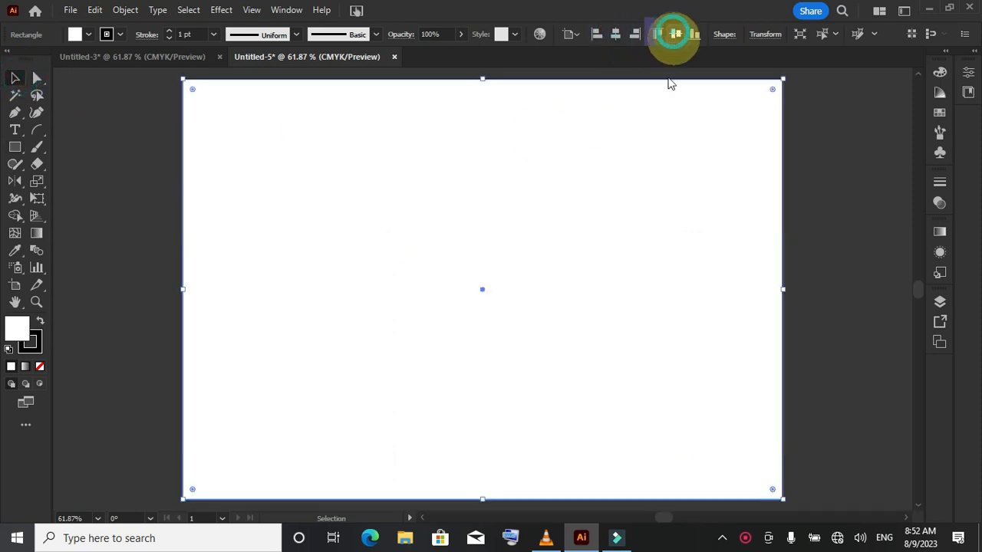
# Remove the rectangle's stroke, keeping its white fill, and deselect it.
pyautogui.click(34, 341)
pyautogui.click(40, 366)
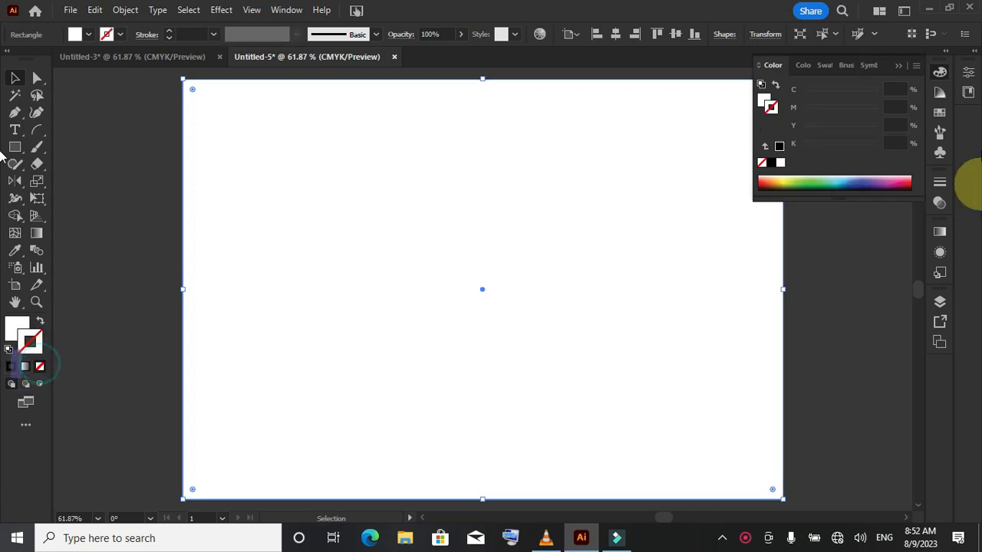
pyautogui.click(898, 65)
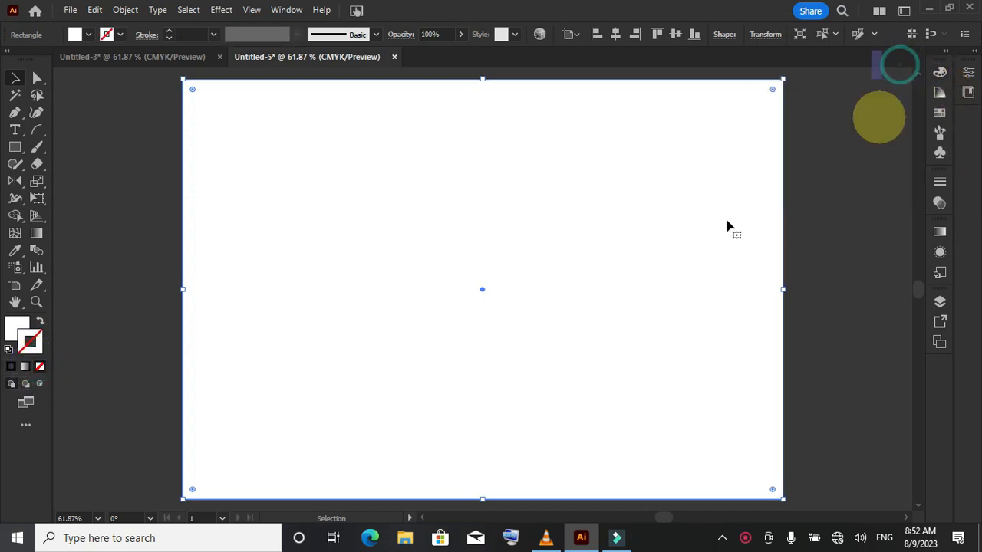
pyautogui.click(146, 240)
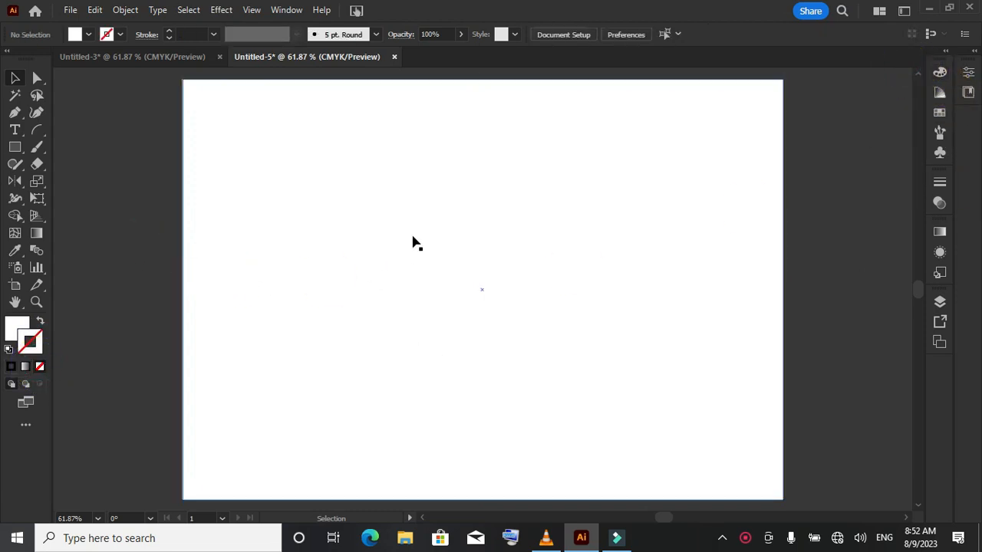
# Draw a diagonal line about 11.9 in long at 35° from beyond the artboard's lower-left edge to above its upper-right edge.
pyautogui.scroll(-1, 413, 243)
pyautogui.scroll(2, 415, 242)
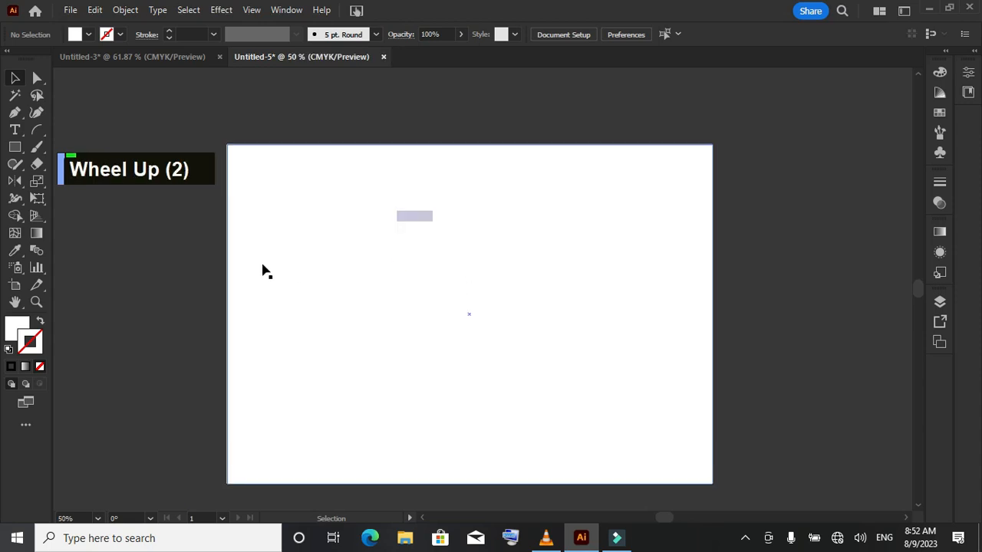
pyautogui.rightClick(38, 130)
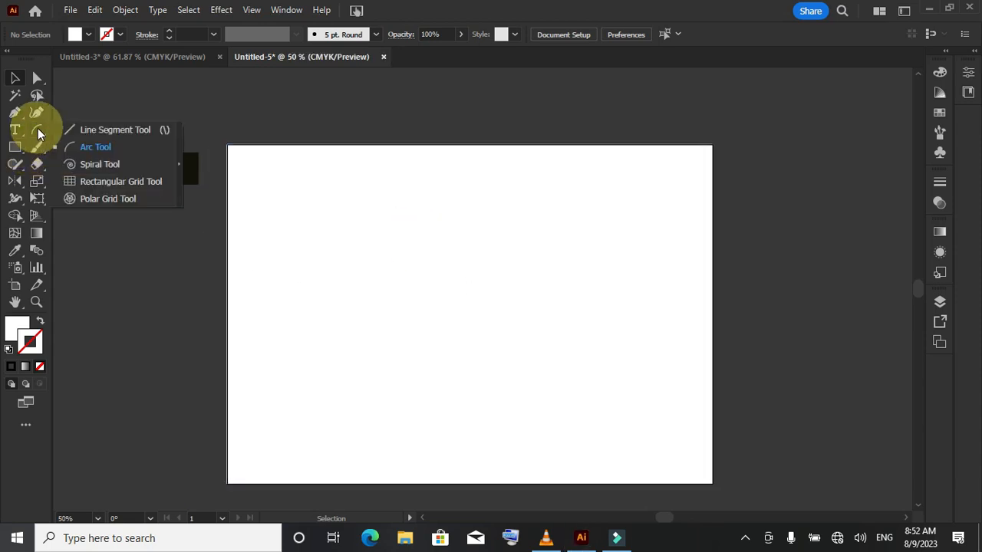
pyautogui.click(82, 129)
pyautogui.moveTo(189, 461)
pyautogui.mouseDown()
pyautogui.moveTo(559, 206)
pyautogui.moveTo(598, 201)
pyautogui.moveTo(665, 134)
pyautogui.mouseUp()
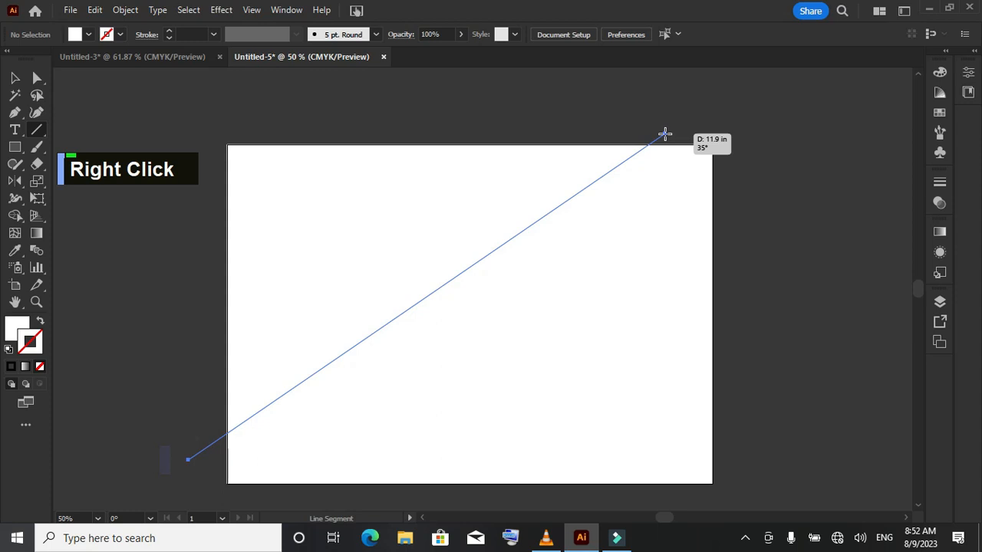
pyautogui.moveTo(664, 134); pyautogui.dragTo(664, 134)
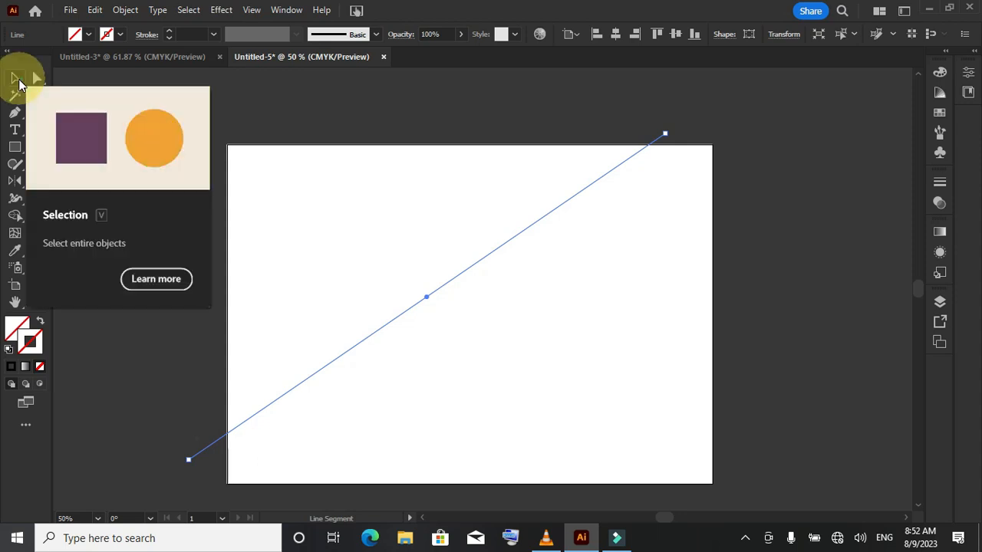
# Set the diagonal line's stroke weight to 1 pt and deselect it.
pyautogui.click(16, 79)
pyautogui.doubleClick(170, 30)
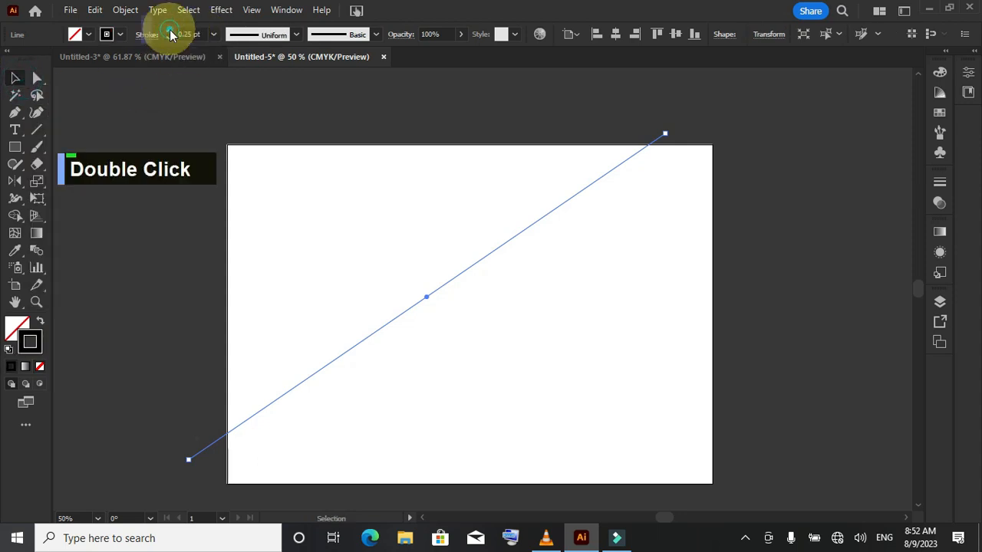
pyautogui.doubleClick(170, 31)
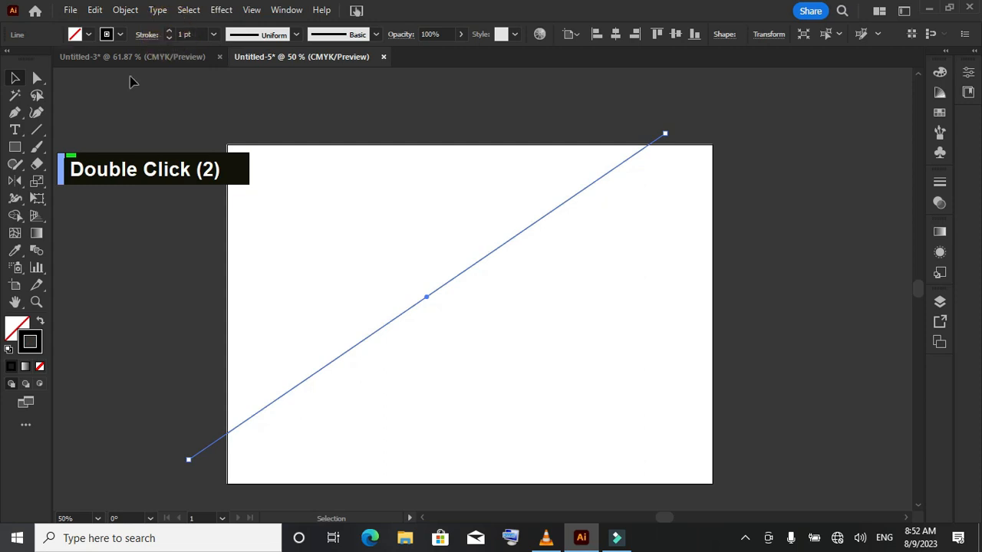
pyautogui.click(132, 114)
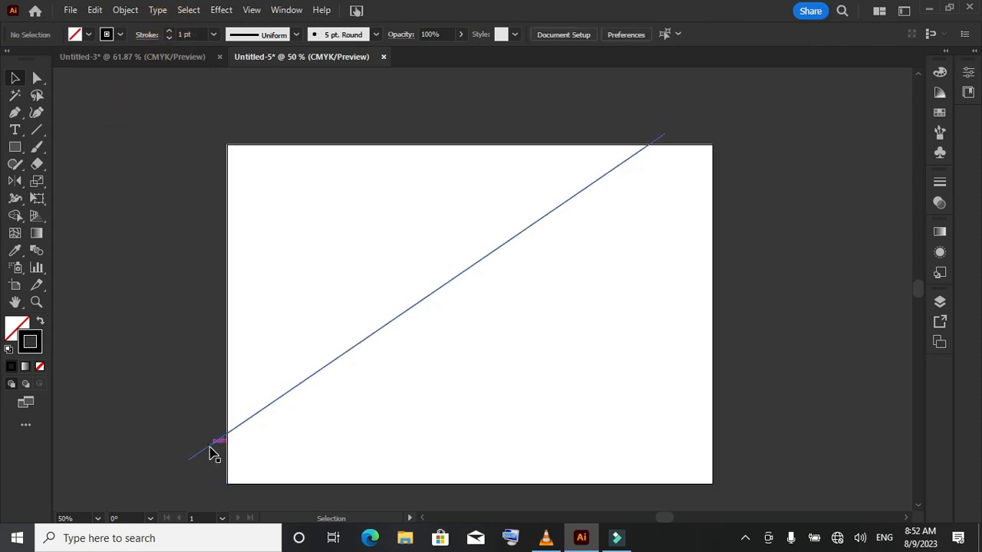
# Convert the line's upper-right anchor point to smooth and adjust its handle so the line arcs toward the artboard's upper-left corner.
pyautogui.click(211, 446)
pyautogui.rightClick(38, 80)
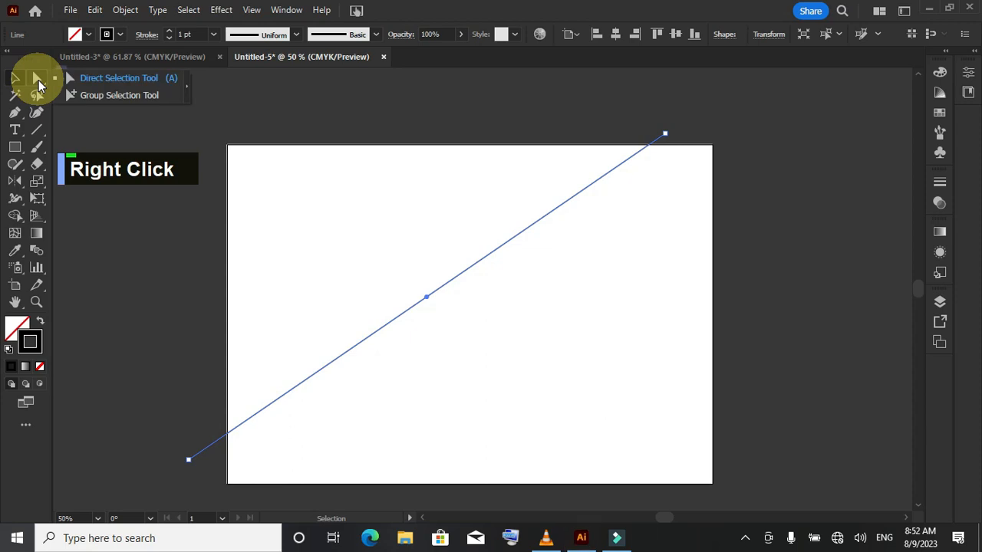
pyautogui.click(81, 82)
pyautogui.moveTo(691, 115); pyautogui.dragTo(623, 139)
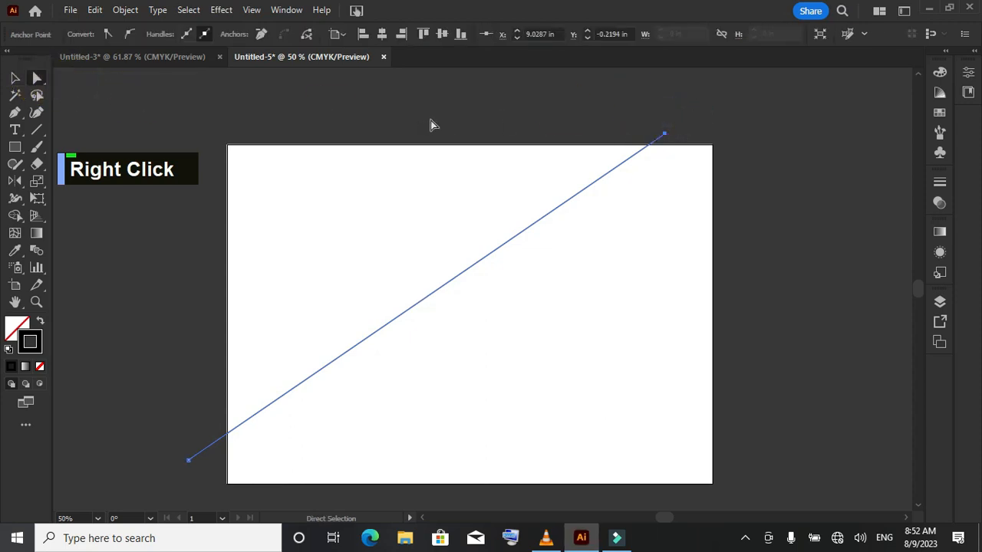
pyautogui.click(132, 34)
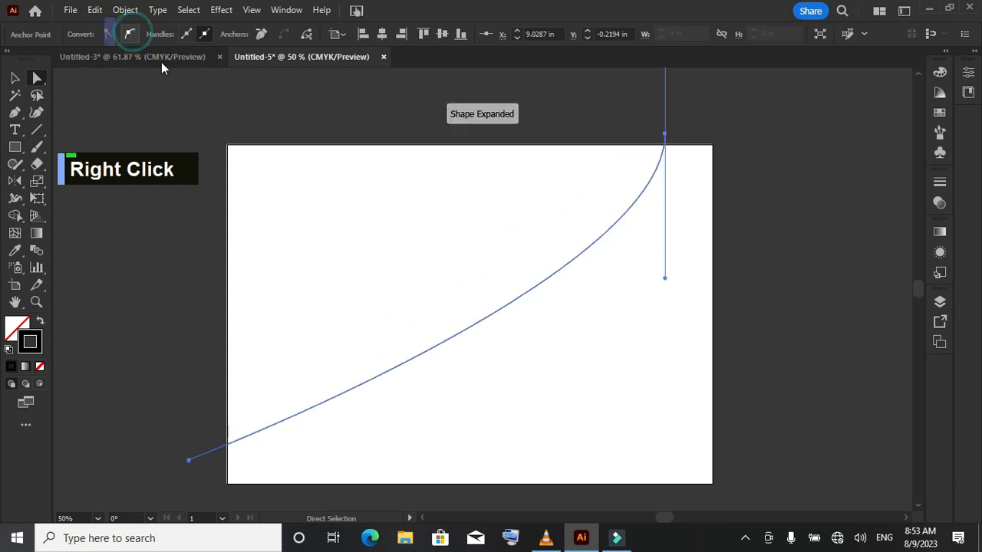
pyautogui.moveTo(664, 279)
pyautogui.mouseDown()
pyautogui.moveTo(440, 213)
pyautogui.moveTo(336, 198)
pyautogui.mouseUp()
pyautogui.click(20, 76)
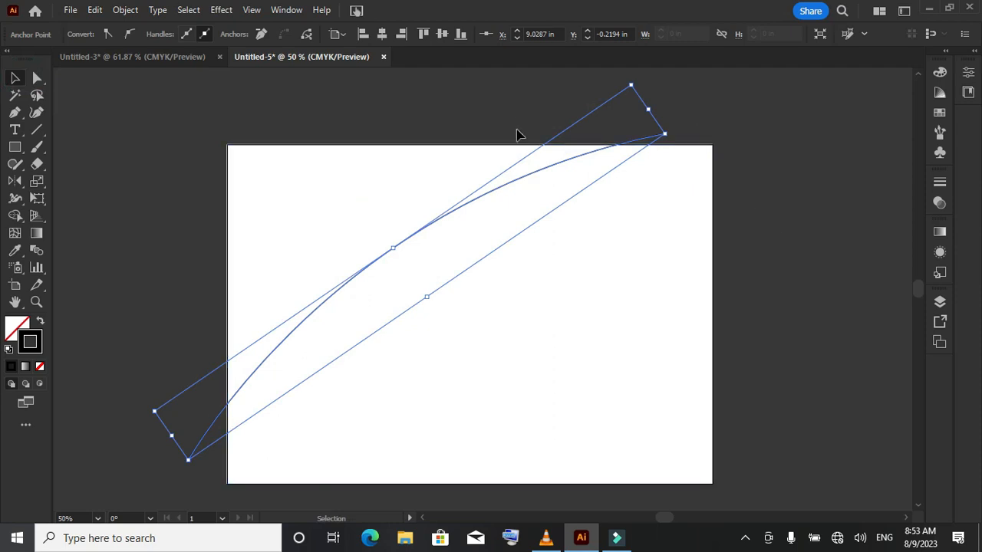
# Duplicate the arc slightly toward the upper left and repeat the copy twice to make four closely spaced parallel arcs.
pyautogui.keyDown('alt'); pyautogui.scroll(1, 484, 131); pyautogui.keyUp('alt')
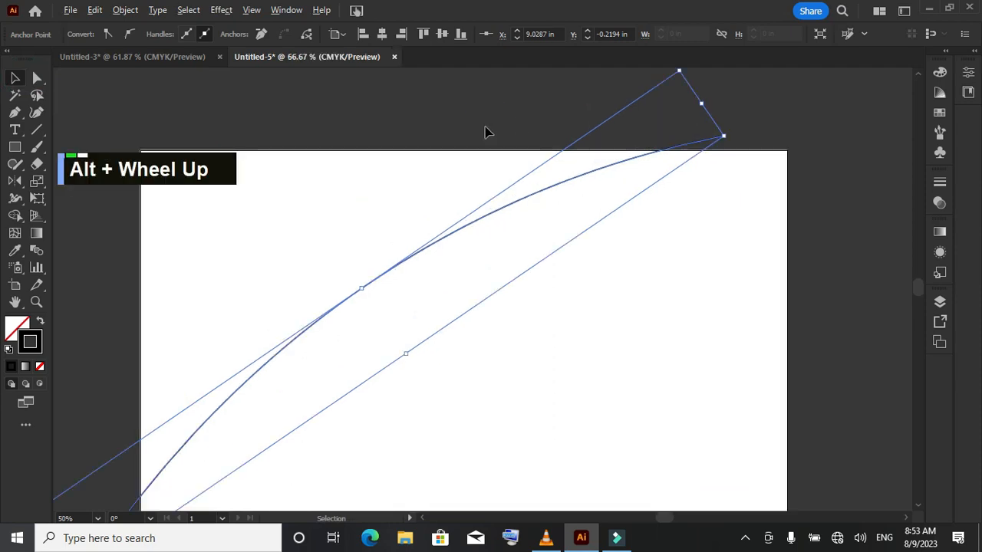
pyautogui.moveTo(397, 267); pyautogui.dragTo(391, 261)
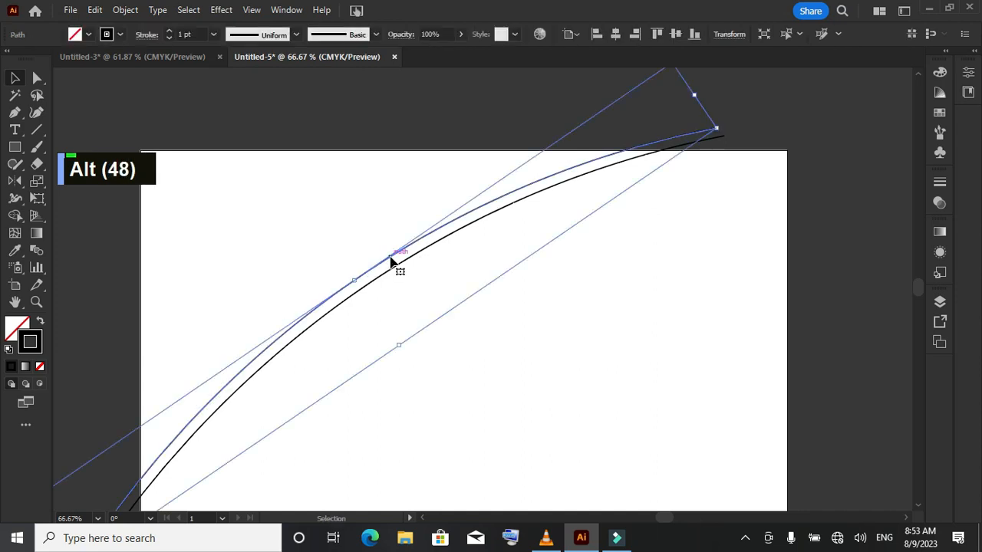
pyautogui.hotkey('ctrl', 'd')
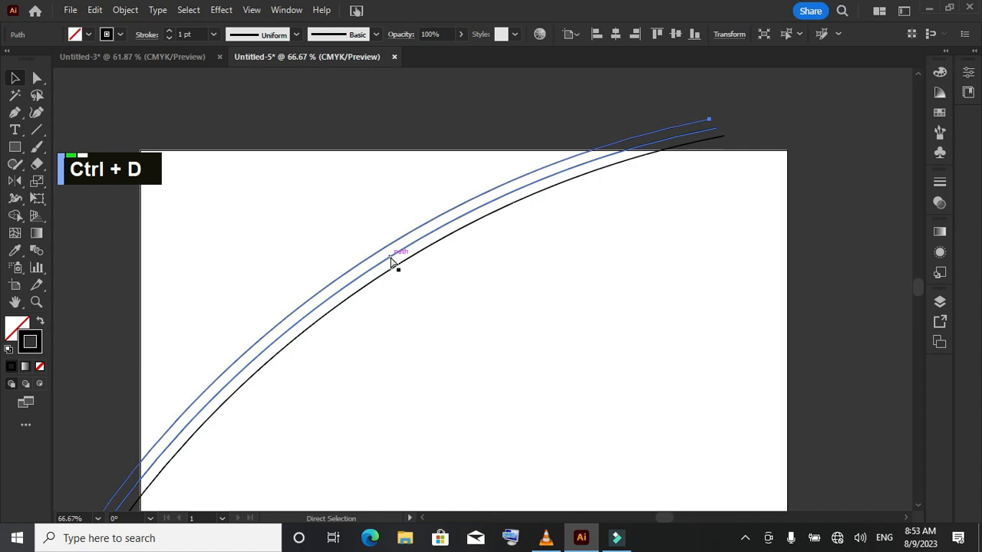
pyautogui.hotkey('ctrl', 'd')
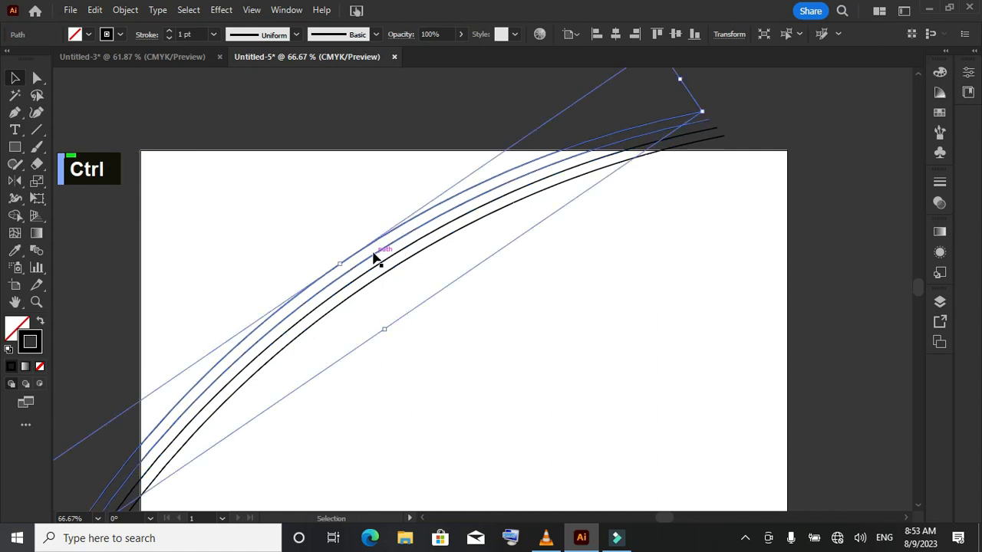
# Copy the outermost arc farther toward the upper left and repeat the duplication, adding four more widely spaced arcs.
pyautogui.click(362, 248)
pyautogui.moveTo(361, 249); pyautogui.dragTo(335, 234)
pyautogui.press('alt')
pyautogui.hotkey('ctrl', 'd')
pyautogui.hotkey('ctrl', 'd')
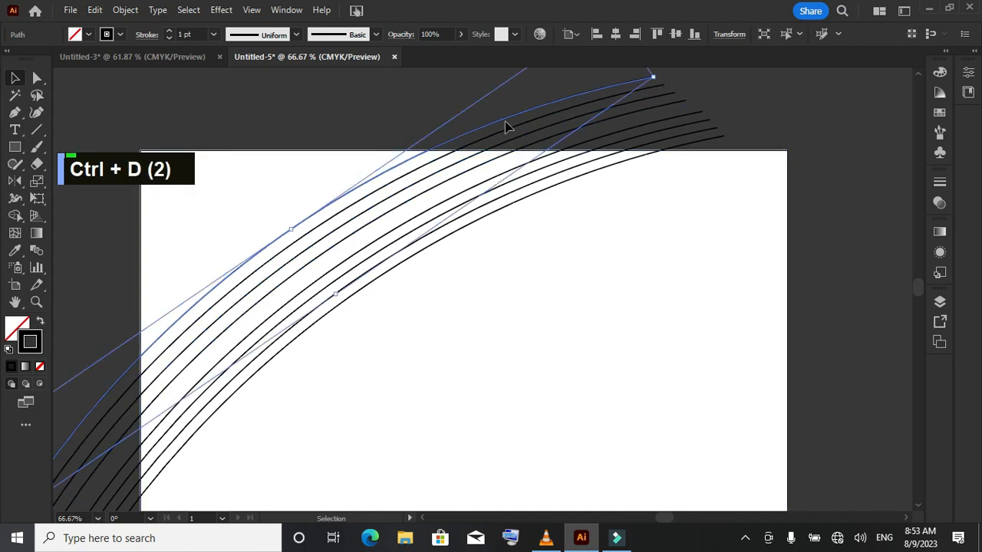
# Select the rectangle and all arcs, and fill the lowest band between the arcs with black using the Shape Builder tool.
pyautogui.moveTo(392, 109); pyautogui.dragTo(499, 292)
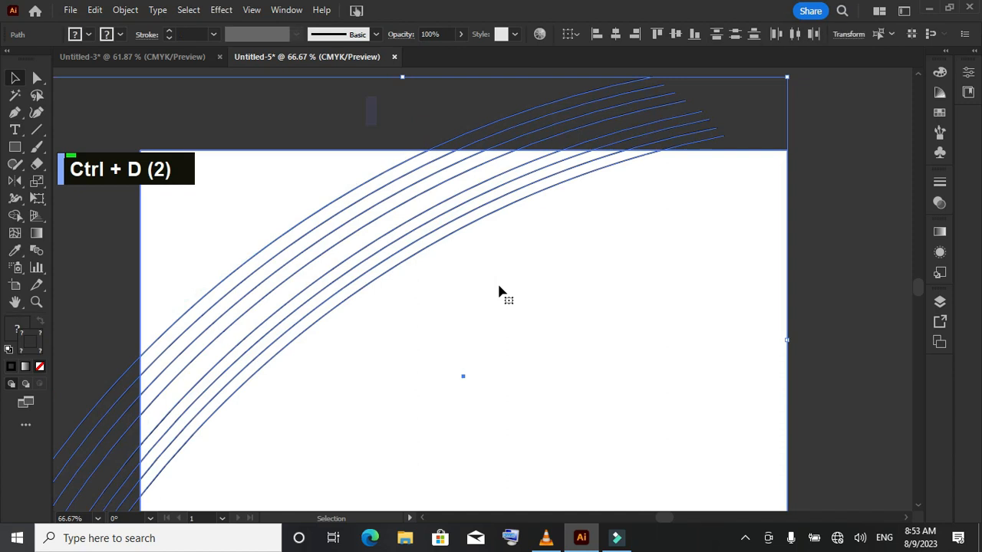
pyautogui.rightClick(16, 220)
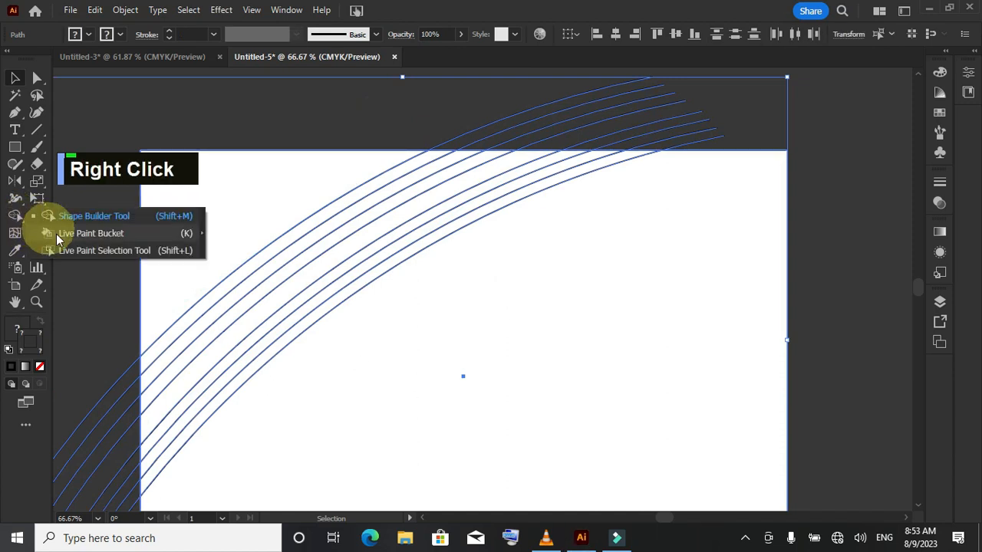
pyautogui.click(94, 215)
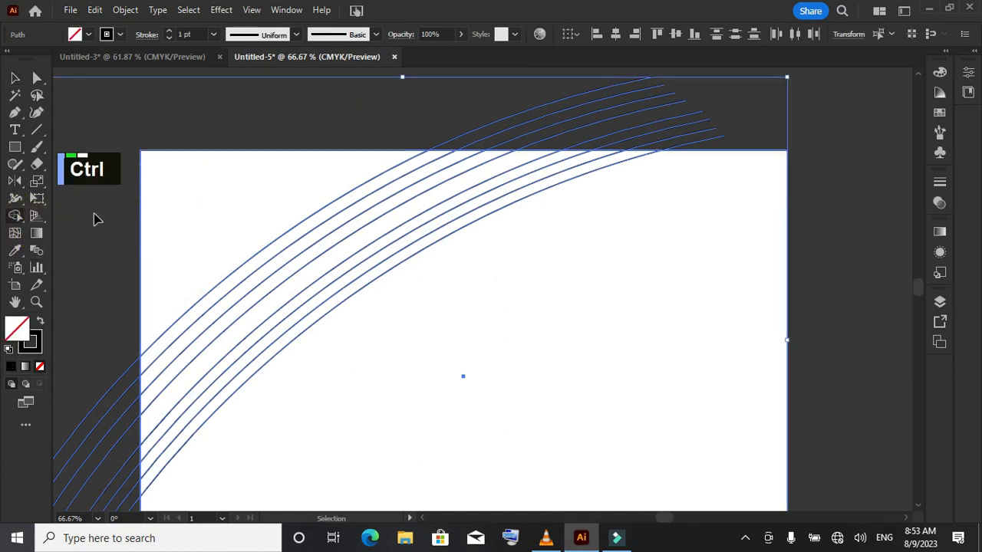
pyautogui.hotkey('ctrl', '0')
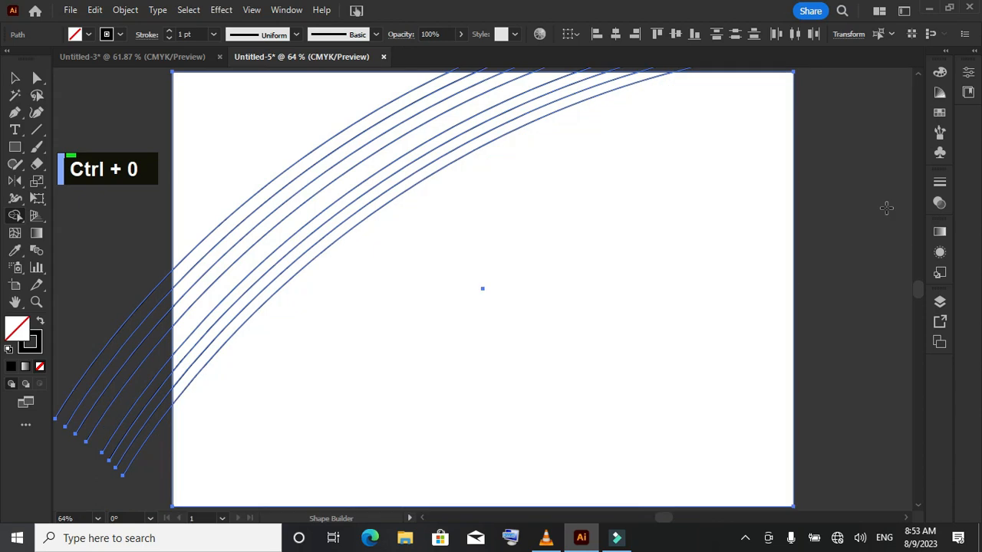
pyautogui.click(939, 114)
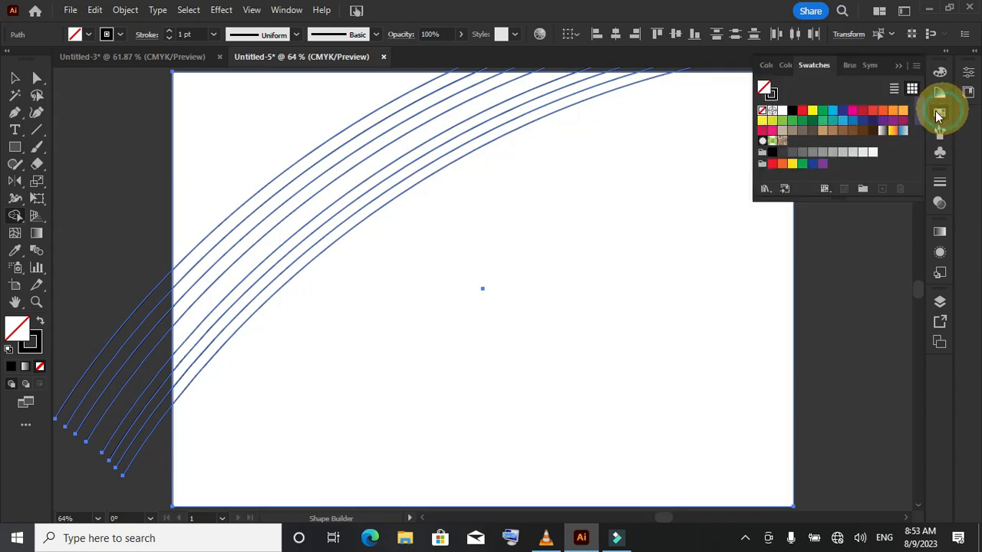
pyautogui.click(790, 112)
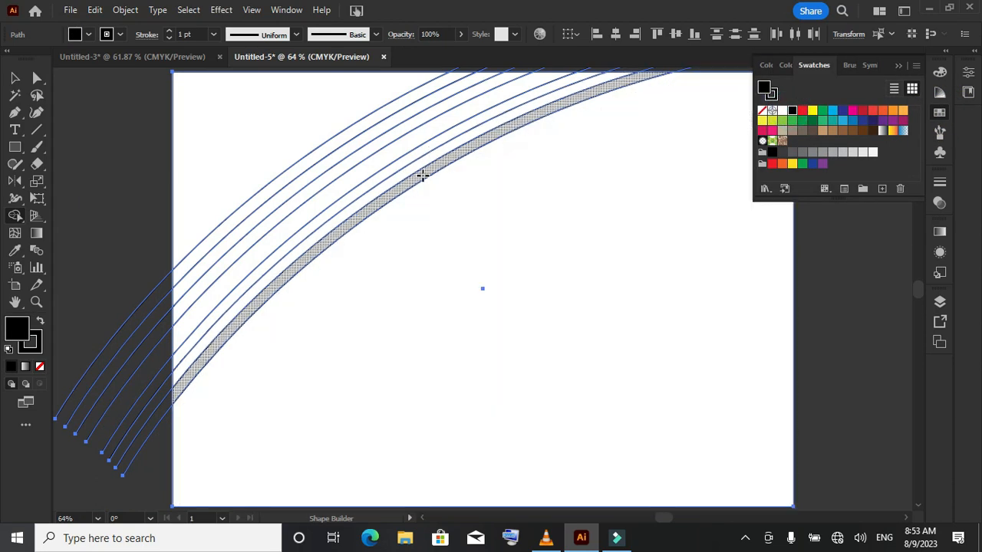
pyautogui.click(422, 176)
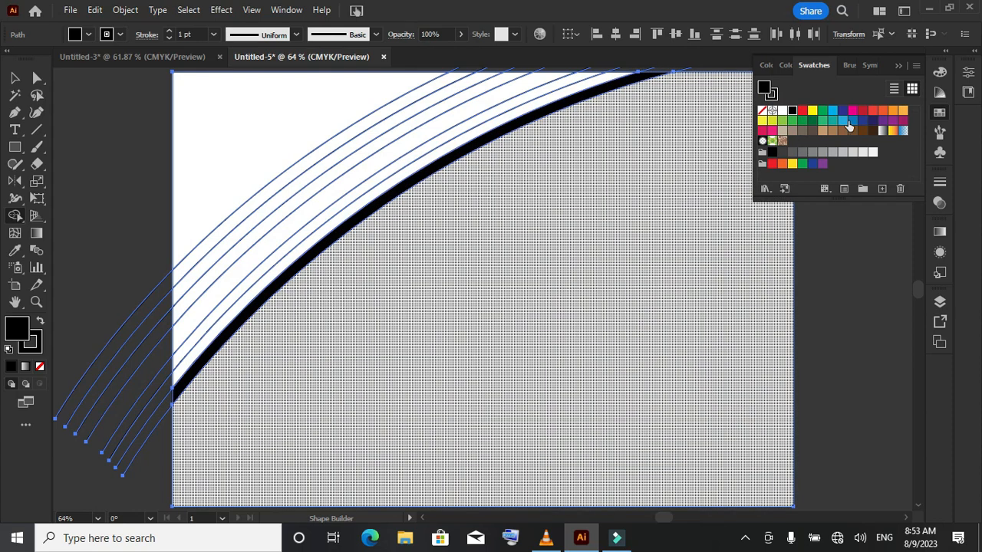
# Fill the next three bands above the black one with red, yellow and cyan using the Shape Builder tool.
pyautogui.click(802, 112)
pyautogui.click(418, 163)
pyautogui.click(812, 110)
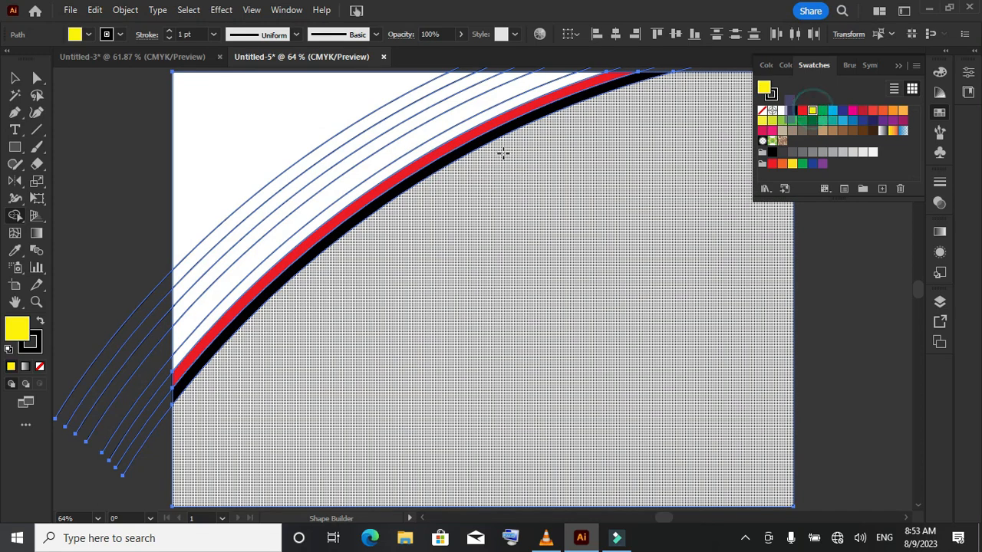
pyautogui.click(406, 158)
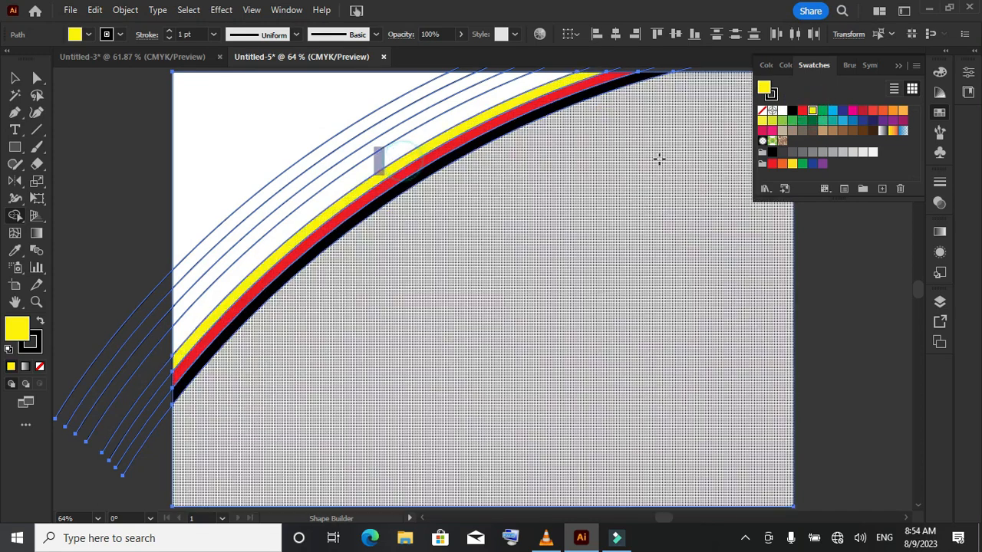
pyautogui.click(832, 111)
pyautogui.click(380, 155)
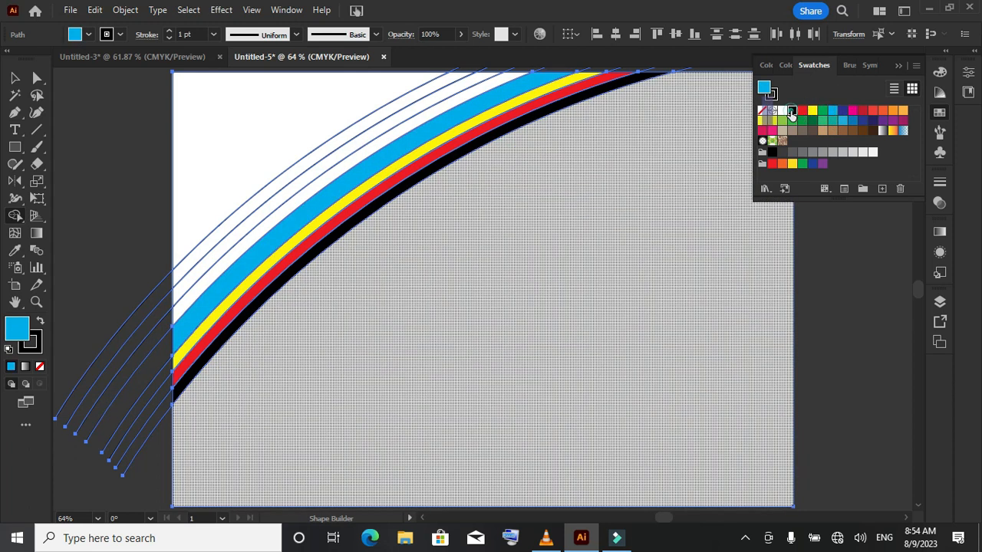
# Fill the remaining three bands outward with black, red and yellow, and the artboard's upper-left corner region with dark navy blue.
pyautogui.click(792, 110)
pyautogui.click(372, 148)
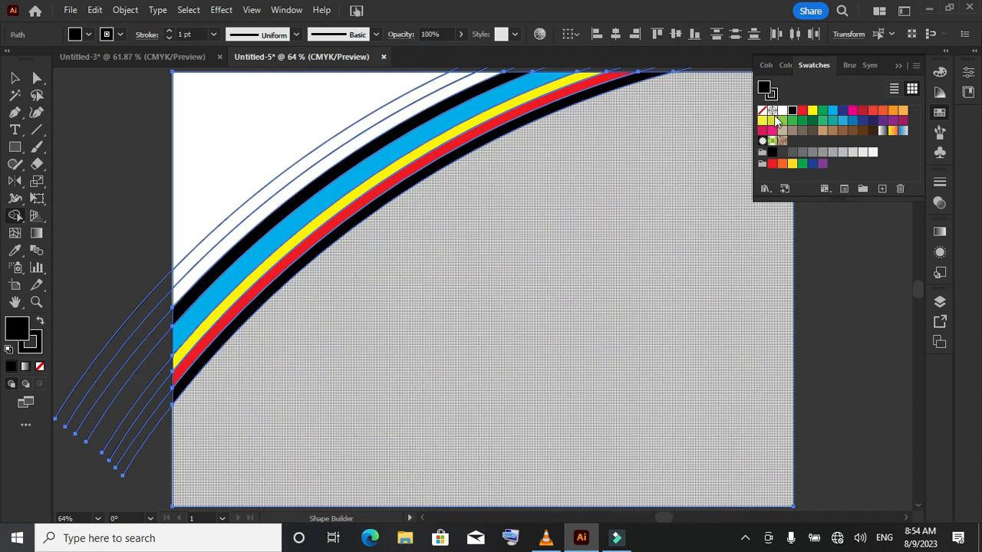
pyautogui.click(802, 111)
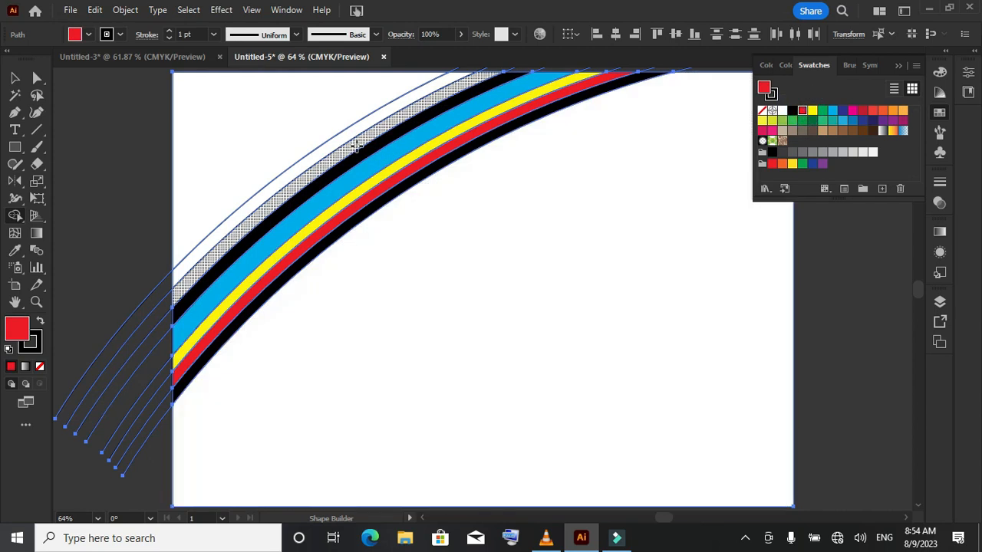
pyautogui.click(333, 145)
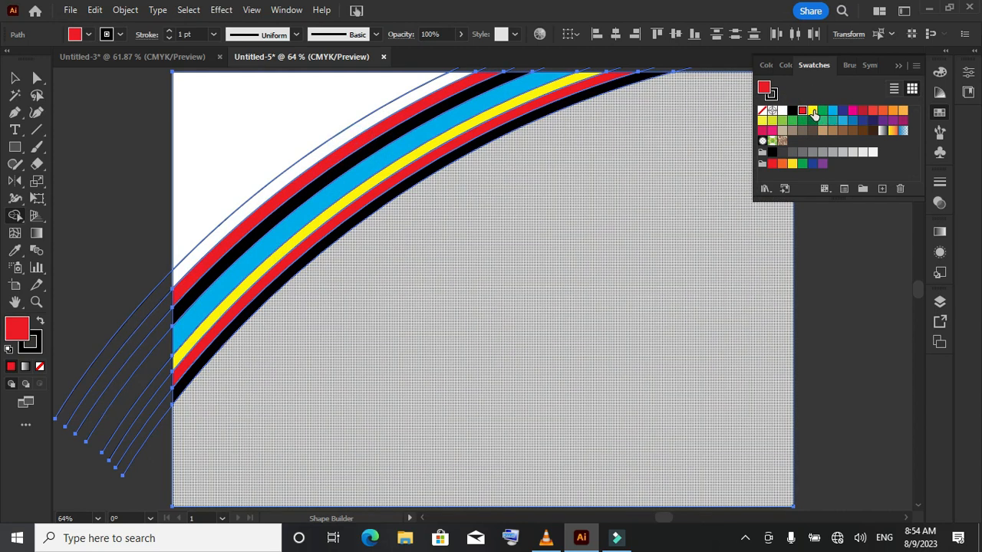
pyautogui.click(812, 111)
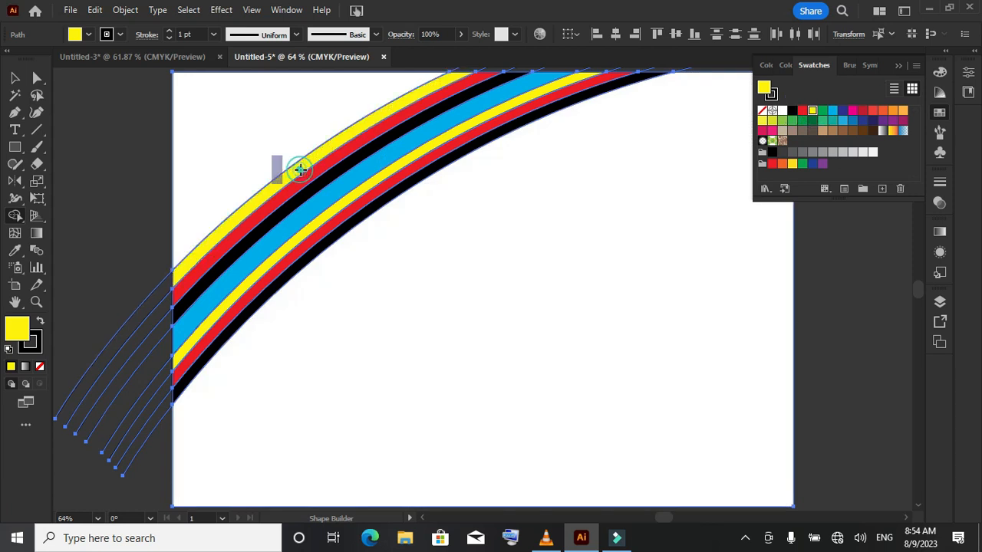
pyautogui.click(300, 170)
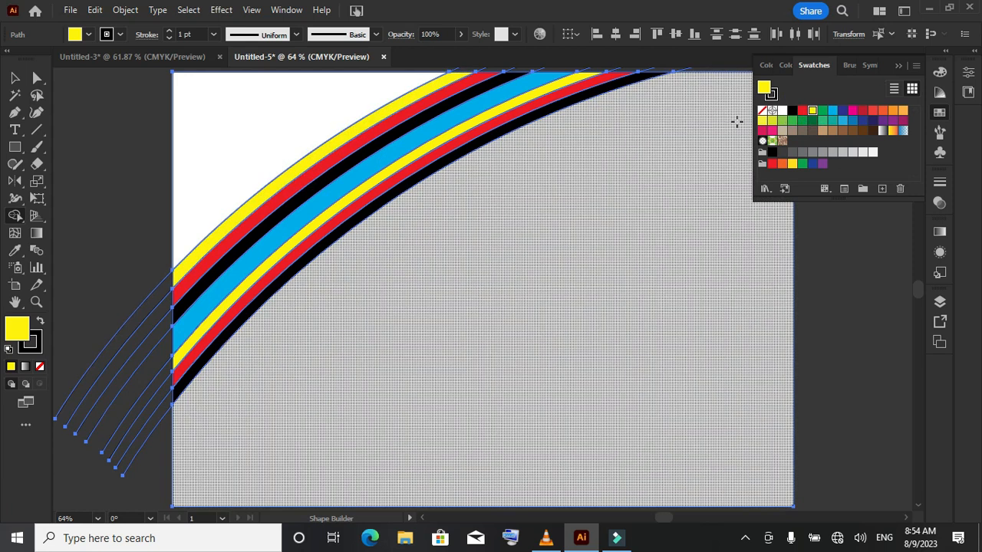
pyautogui.click(872, 120)
pyautogui.click(249, 146)
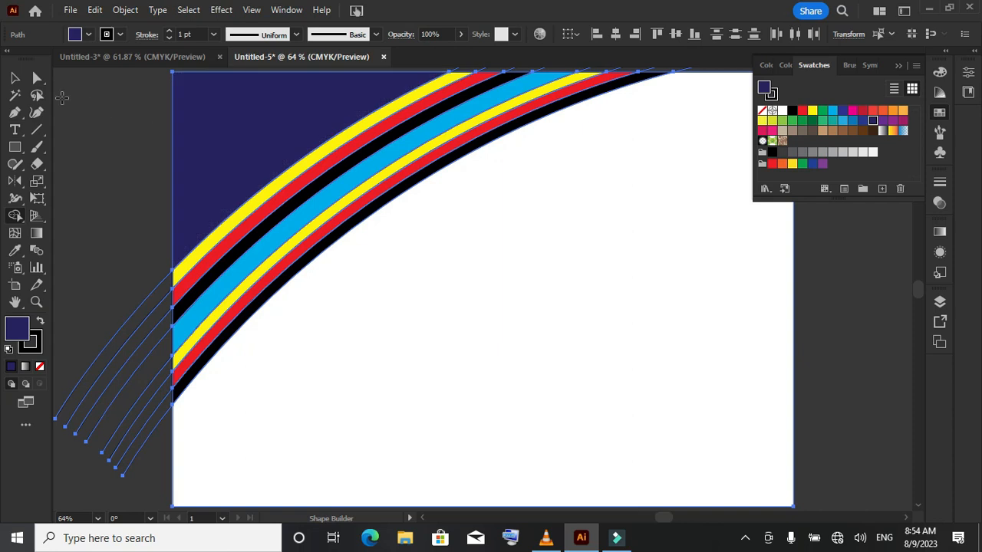
# Remove the loose arc ends extending beyond the rectangle's left and top edges with the Shape Builder tool.
pyautogui.press('capslock')
pyautogui.scroll(-1, 96, 346)
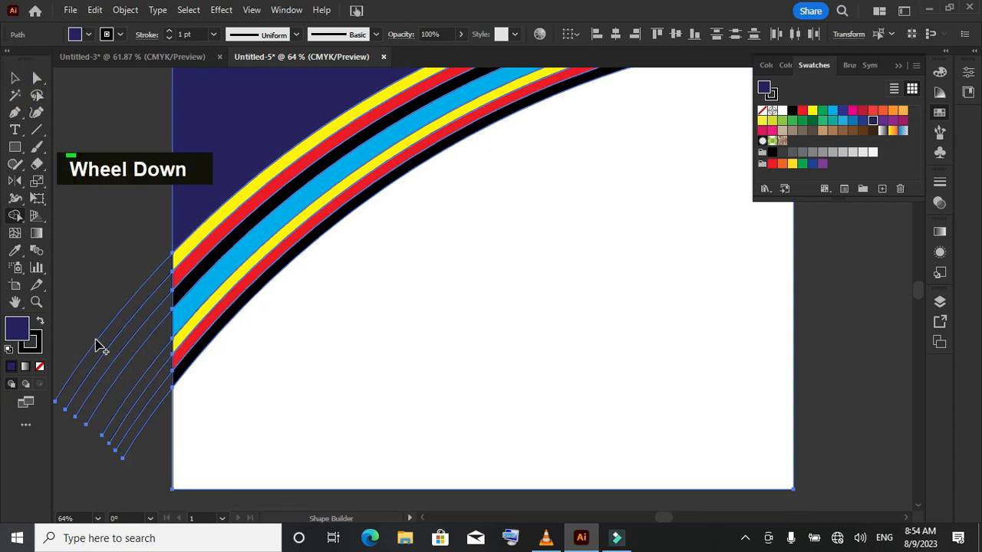
pyautogui.keyDown('alt'); pyautogui.click(143, 452); pyautogui.keyUp('alt')
pyautogui.moveTo(143, 452); pyautogui.dragTo(108, 331)
pyautogui.scroll(7, 484, 333)
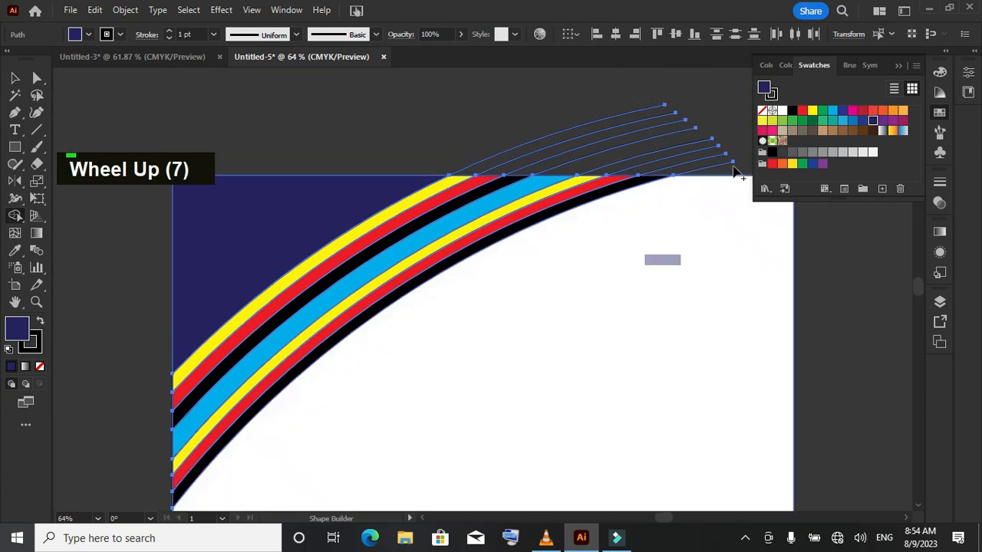
pyautogui.moveTo(740, 164); pyautogui.dragTo(550, 139)
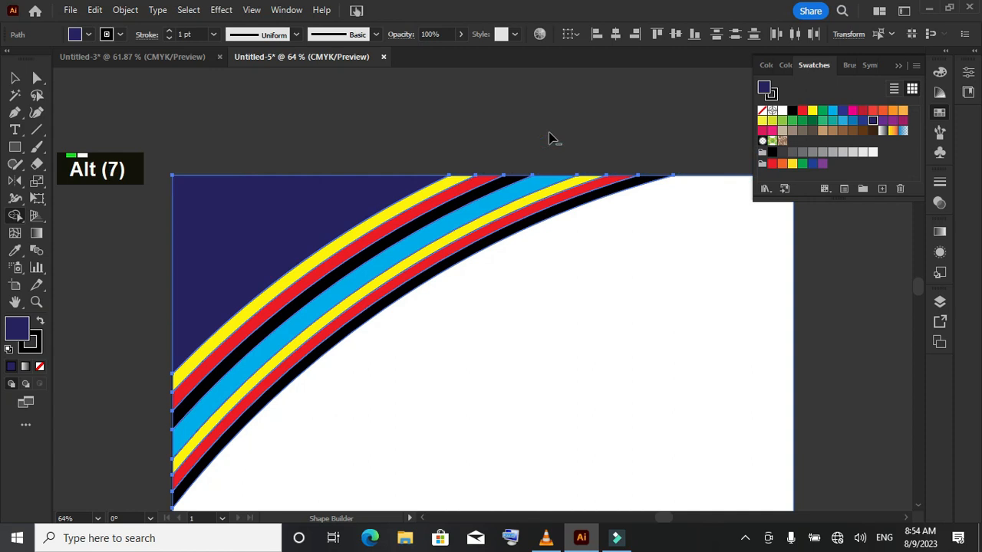
pyautogui.click(15, 78)
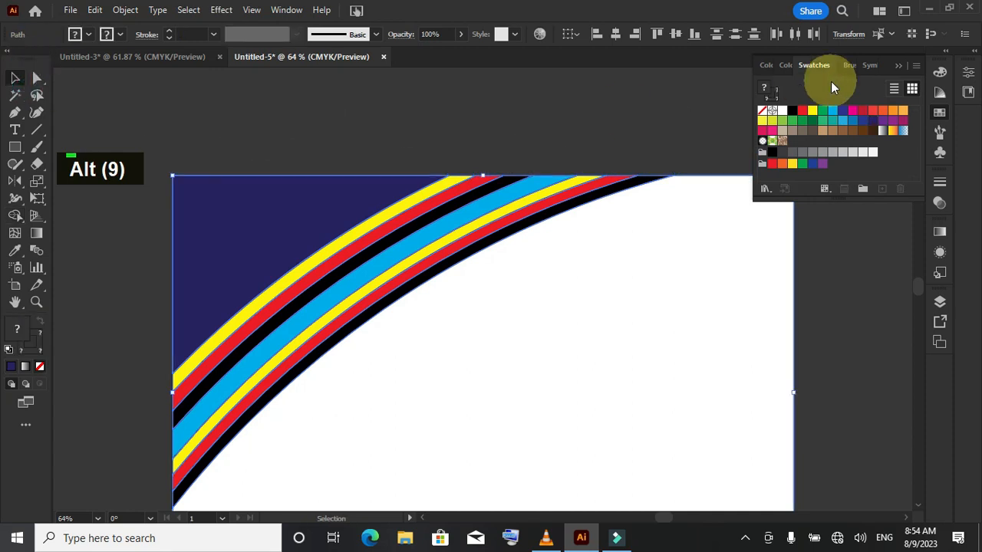
pyautogui.click(899, 64)
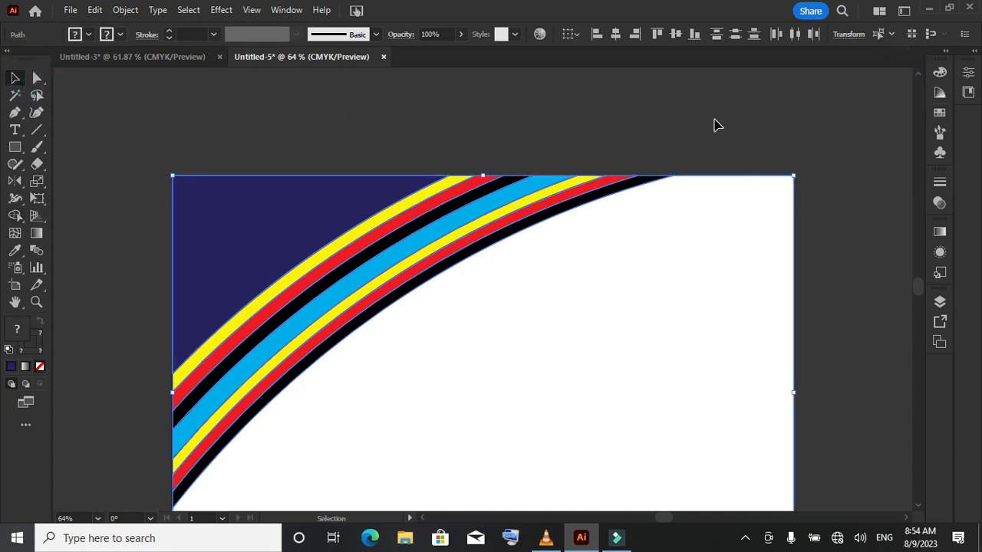
pyautogui.hotkey('ctrl', '0')
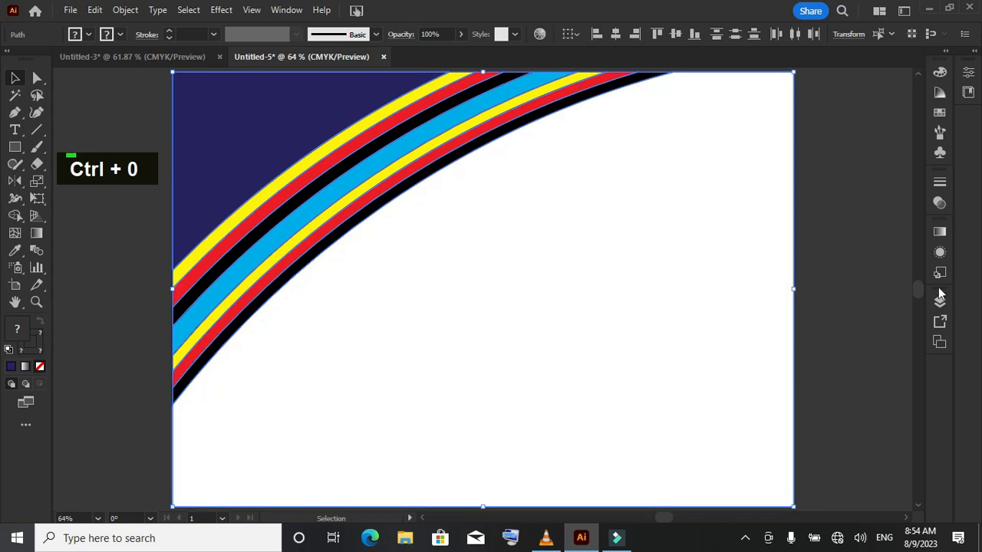
# Remove the stroke from the navy corner shape and the outer yellow, red and black bands.
pyautogui.click(859, 219)
pyautogui.click(202, 197)
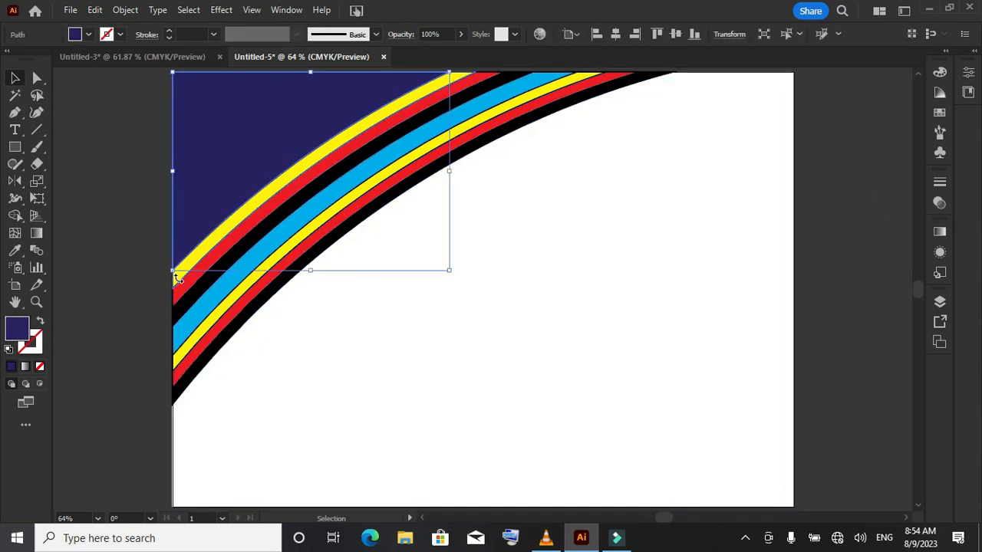
pyautogui.click(177, 287)
pyautogui.click(35, 342)
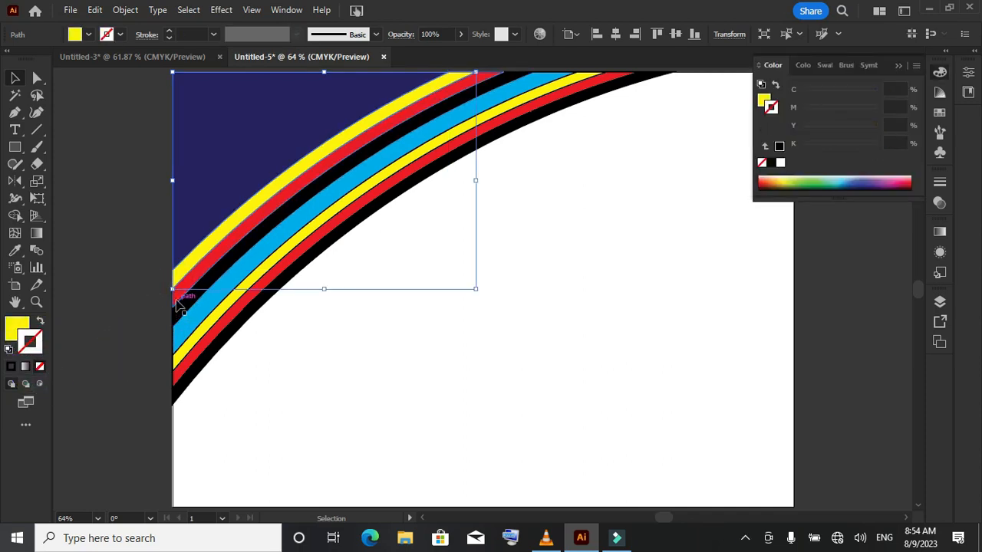
pyautogui.click(175, 296)
pyautogui.click(40, 365)
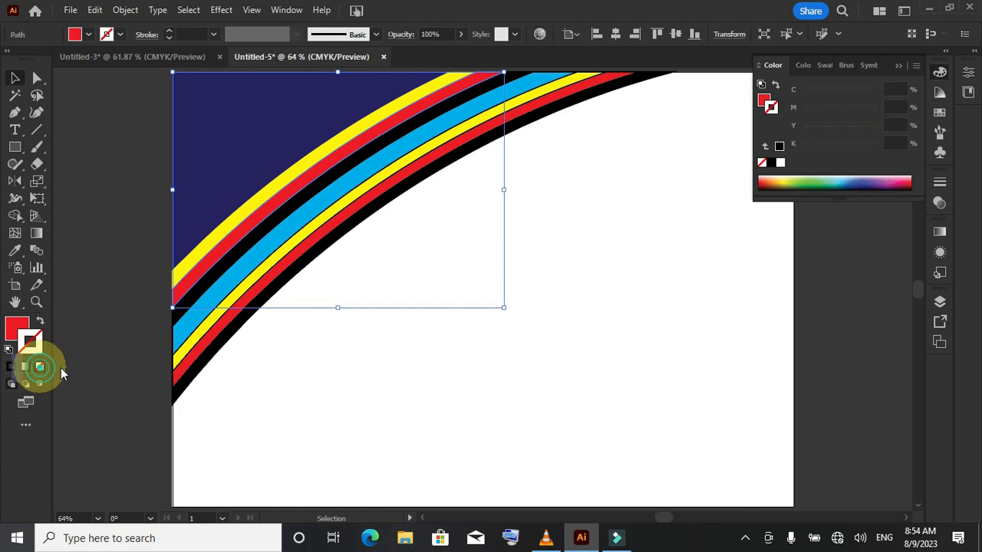
pyautogui.click(176, 322)
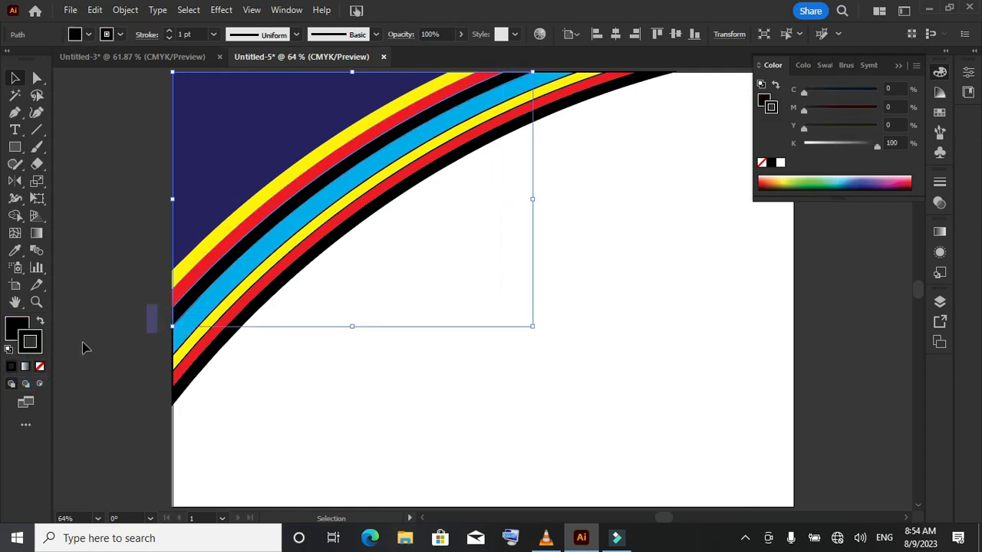
pyautogui.click(40, 366)
# Remove the stroke from the cyan band and the inner yellow, red and black bands, and clear the selection.
pyautogui.click(184, 339)
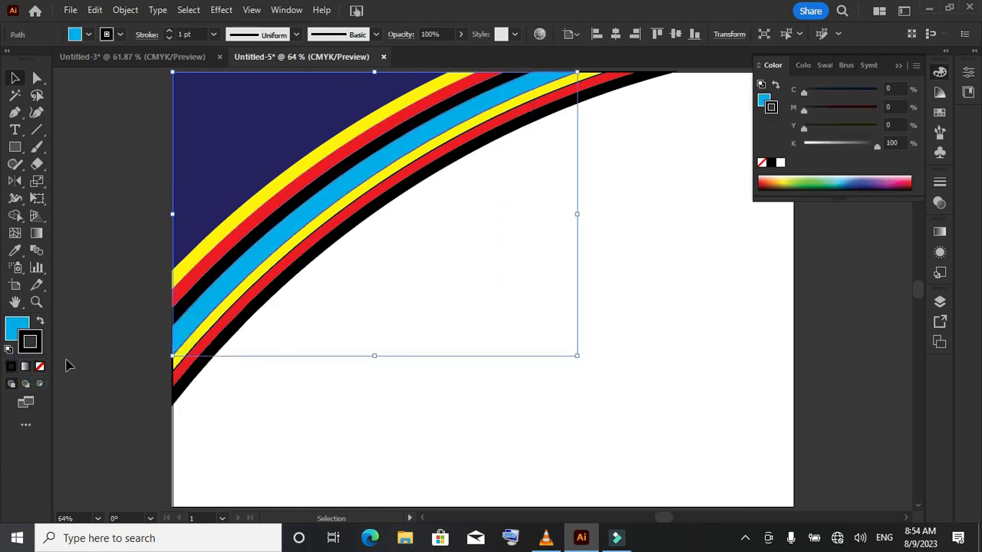
pyautogui.click(40, 366)
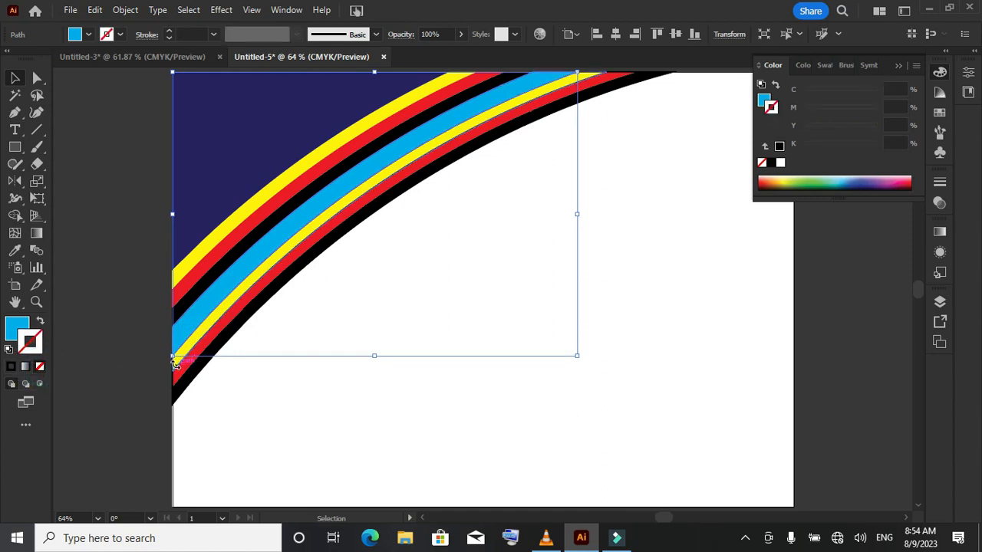
pyautogui.click(197, 347)
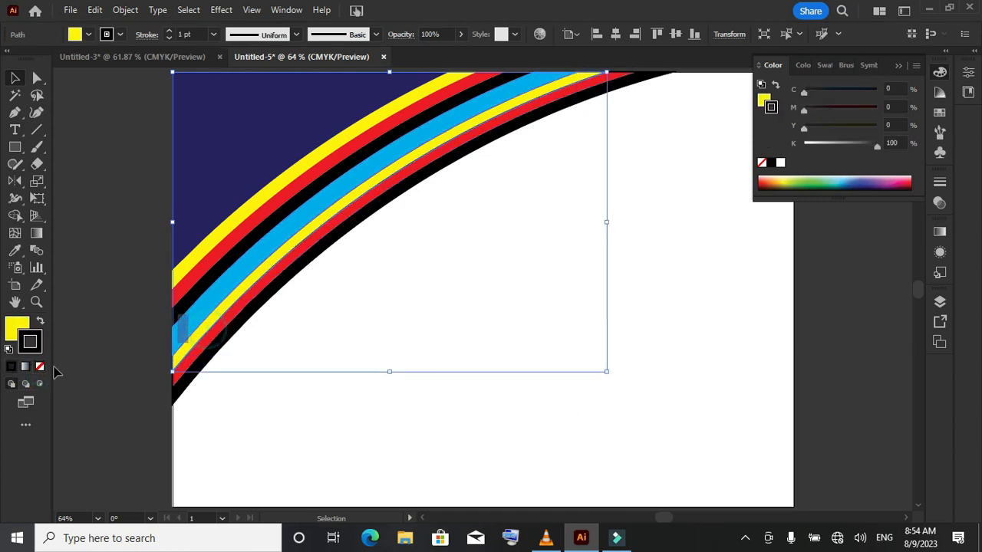
pyautogui.click(40, 366)
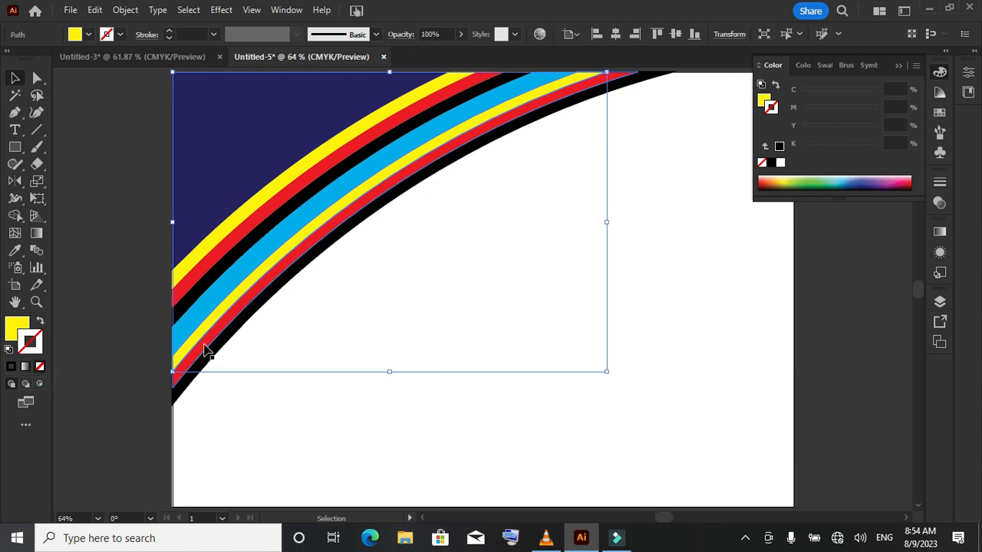
pyautogui.click(203, 351)
pyautogui.click(40, 366)
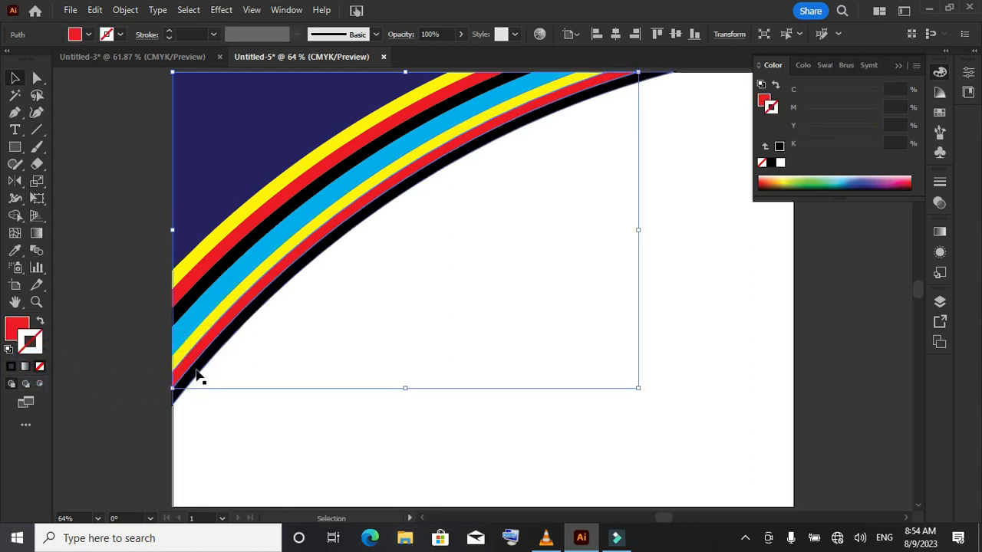
pyautogui.click(198, 375)
pyautogui.click(40, 366)
pyautogui.click(96, 361)
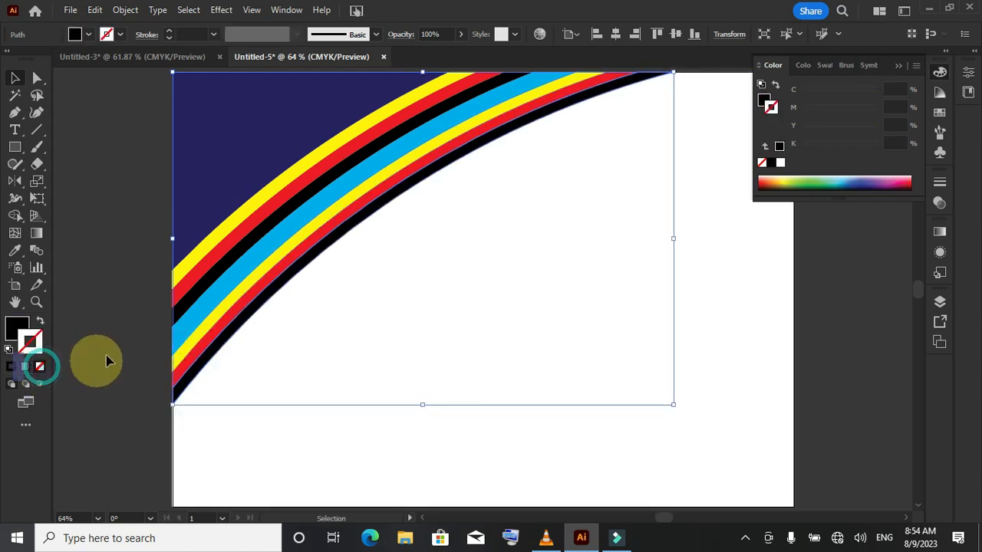
pyautogui.click(902, 70)
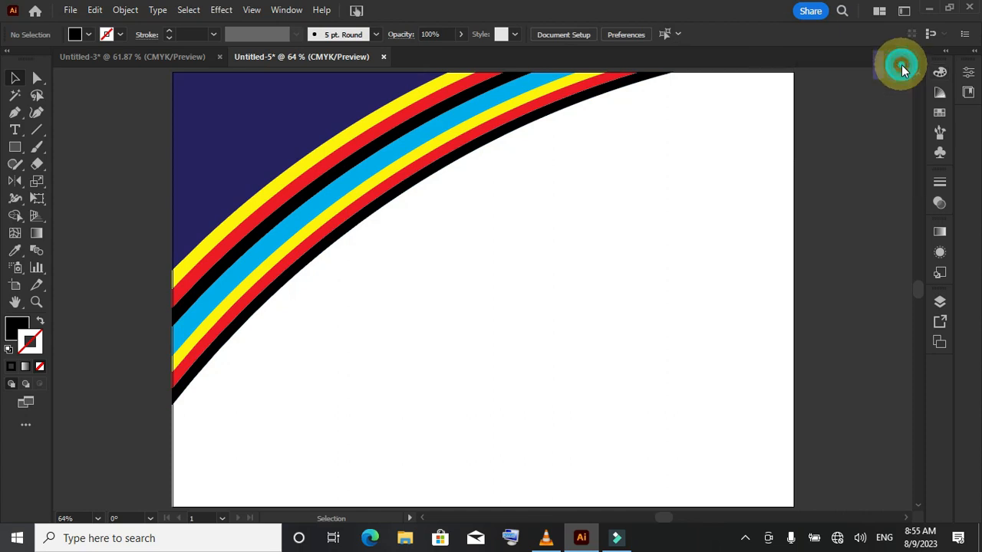
# Duplicate the navy corner shape and all colored bands toward the artboard's lower right, and group the copy.
pyautogui.moveTo(148, 177); pyautogui.dragTo(246, 313)
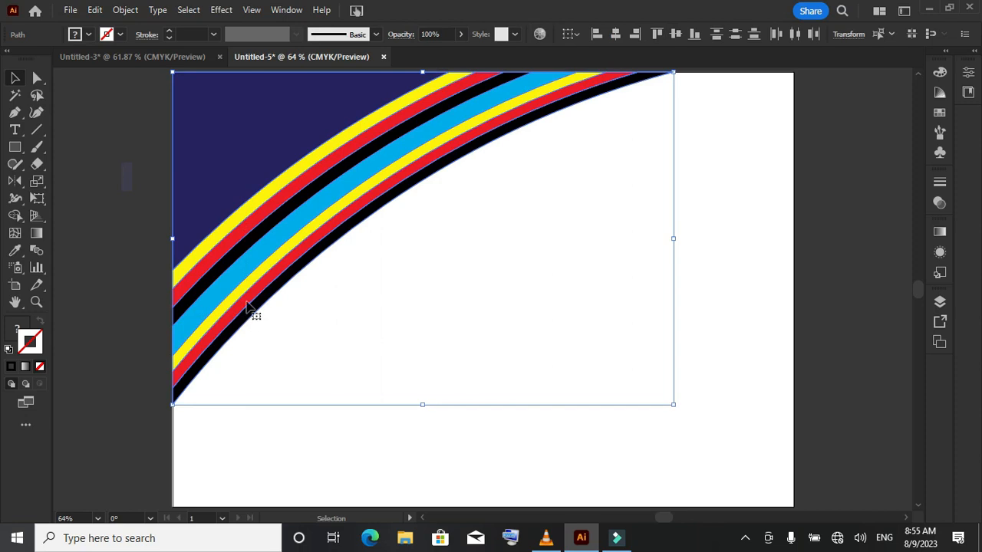
pyautogui.moveTo(234, 186); pyautogui.dragTo(485, 326)
pyautogui.rightClick(508, 281)
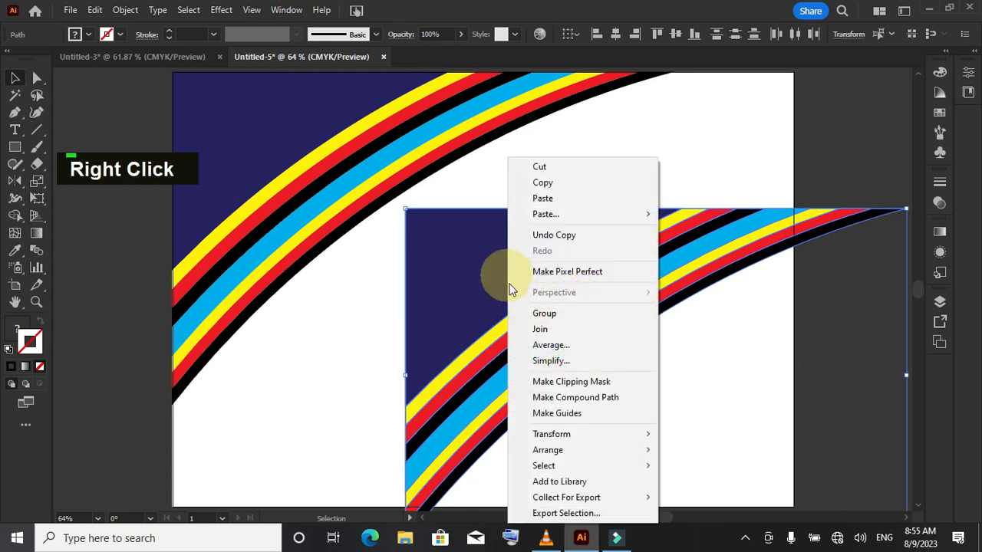
pyautogui.click(557, 315)
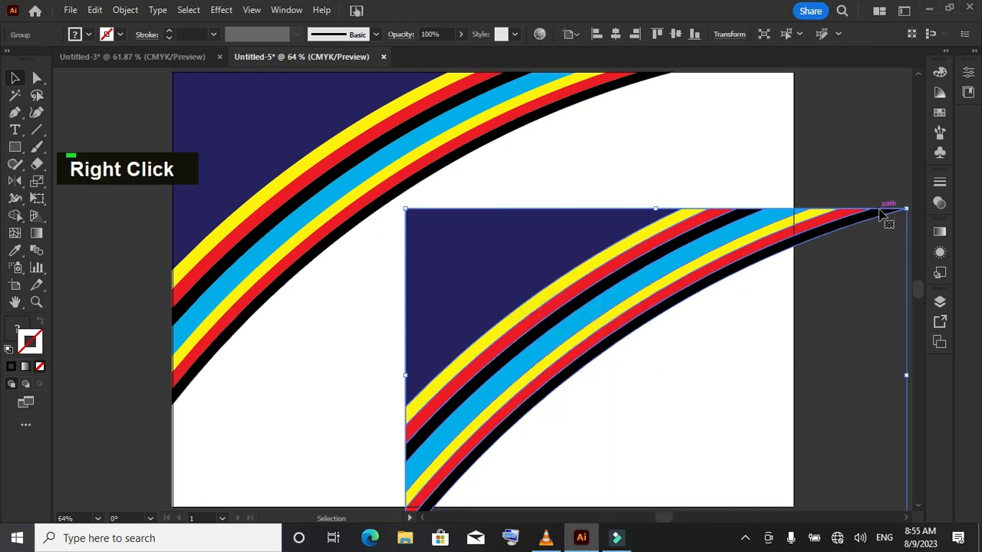
# Rotate the grouped copy 90° counterclockwise and fit it, scaled down proportionally, into the artboard's lower-left corner.
pyautogui.moveTo(909, 202); pyautogui.dragTo(555, 177)
pyautogui.scroll(-6, 511, 274)
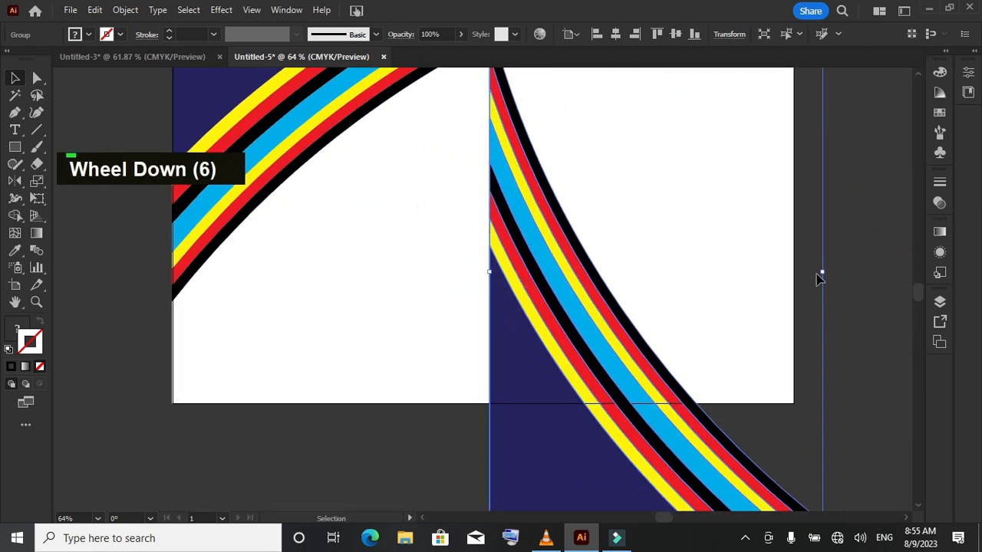
pyautogui.hotkey('alt', 'shift')
pyautogui.moveTo(763, 283); pyautogui.dragTo(760, 283)
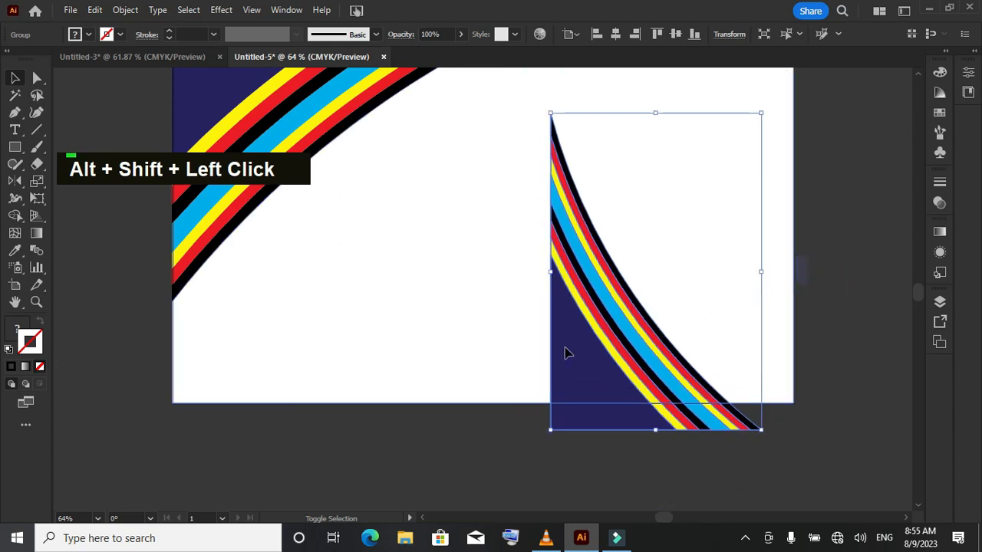
pyautogui.moveTo(565, 463); pyautogui.dragTo(173, 406)
pyautogui.scroll(5, 298, 373)
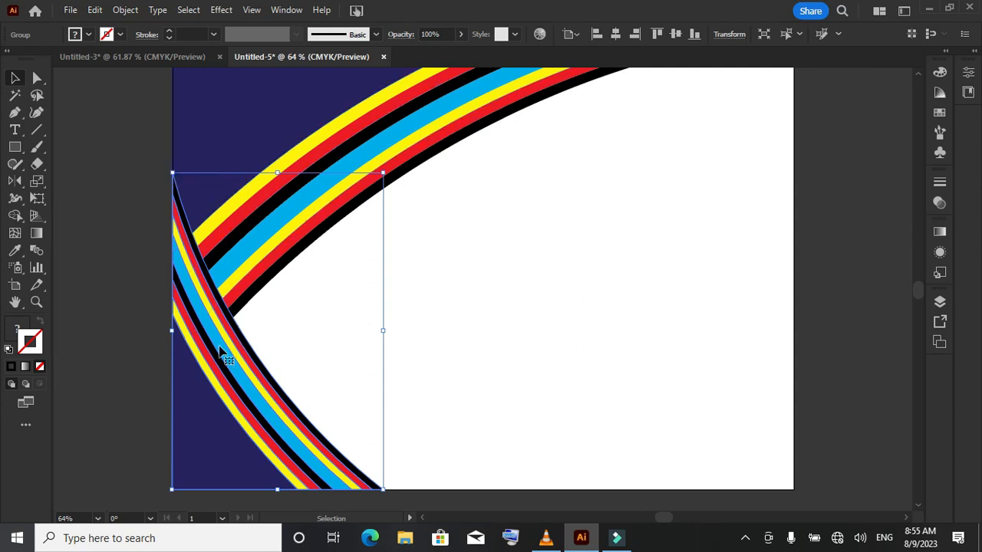
# Select the original upper-left shapes together with the smaller group and bring them to the front.
pyautogui.doubleClick(146, 128)
pyautogui.moveTo(146, 128); pyautogui.dragTo(307, 244)
pyautogui.rightClick(284, 212)
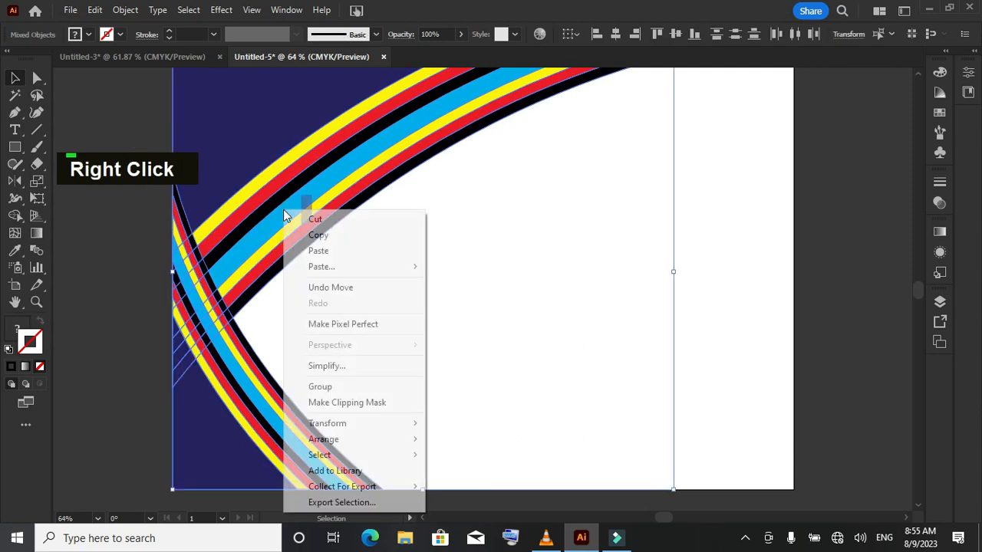
pyautogui.moveTo(392, 439)
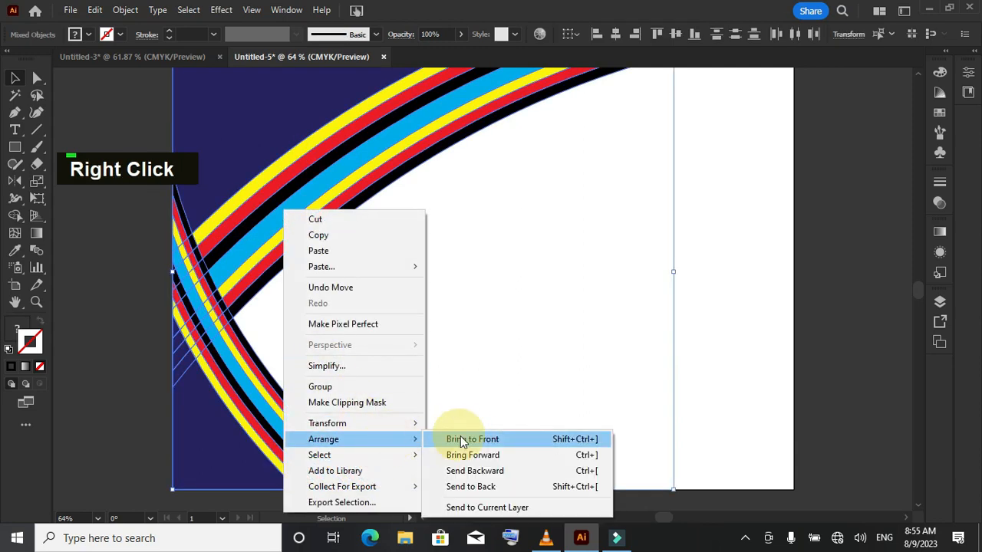
pyautogui.click(471, 440)
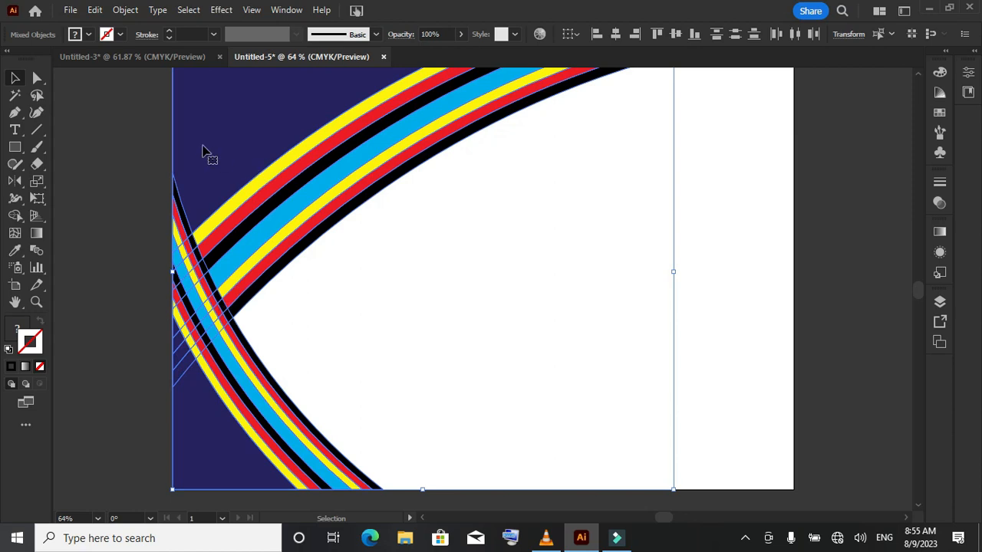
# Bring the original upper-left navy shape and colored bands in front of the smaller lower-left group, and clear the selection.
pyautogui.click(110, 201)
pyautogui.moveTo(166, 112); pyautogui.dragTo(261, 176)
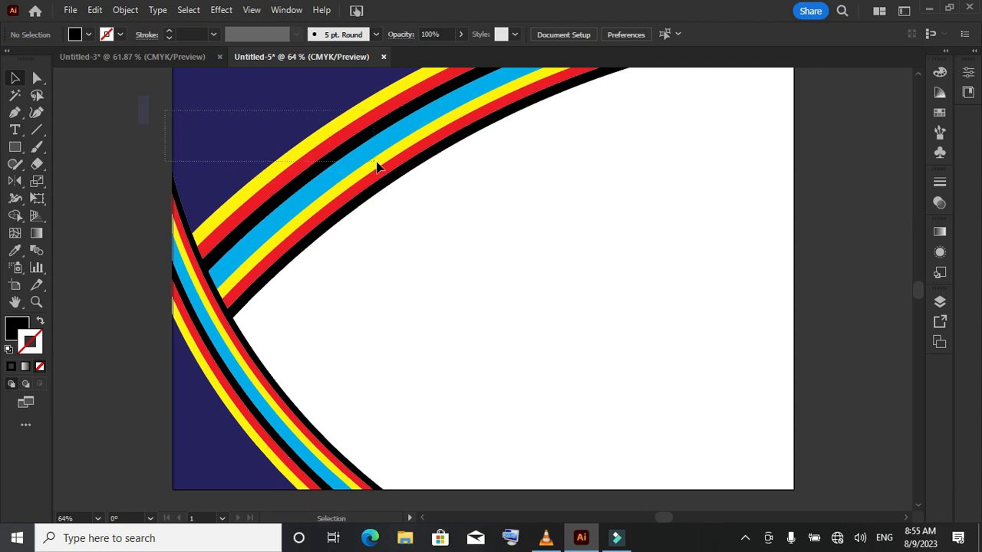
pyautogui.moveTo(410, 172); pyautogui.dragTo(411, 173)
pyautogui.rightClick(239, 151)
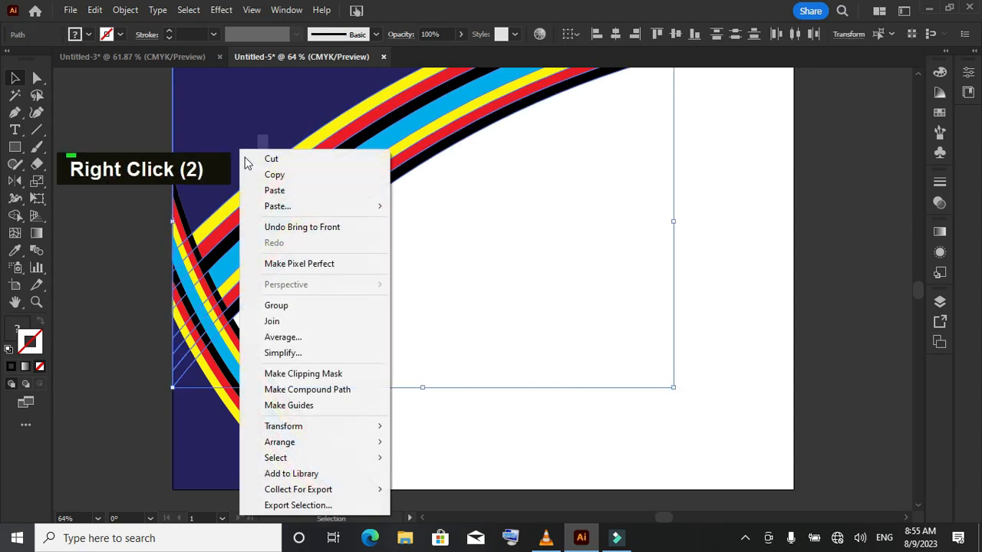
pyautogui.moveTo(349, 442)
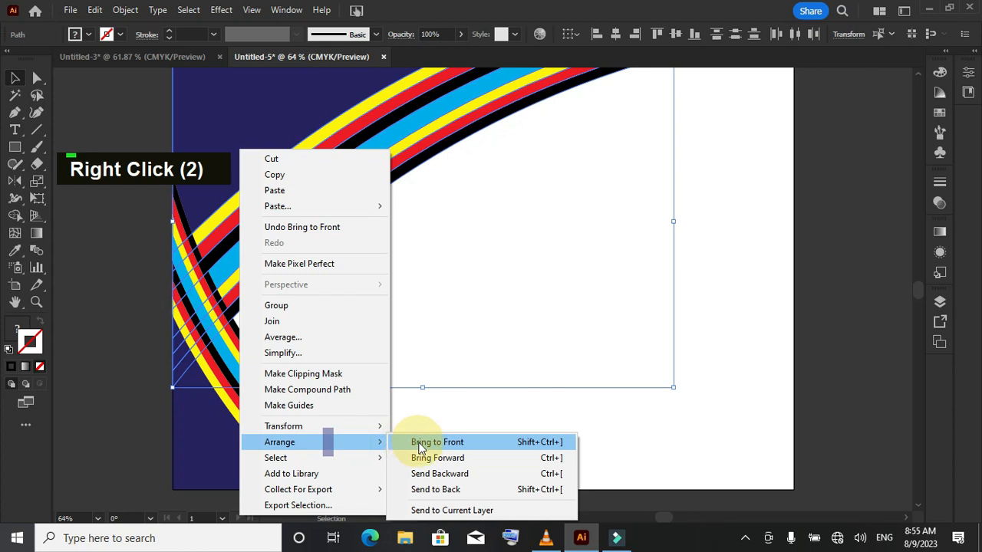
pyautogui.click(418, 444)
pyautogui.click(114, 362)
pyautogui.scroll(1, 376, 393)
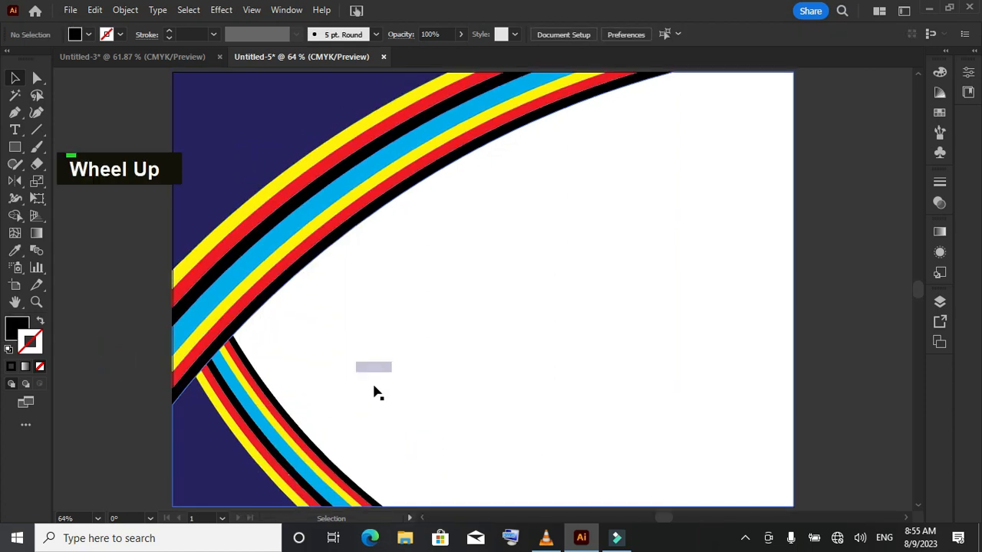
pyautogui.click(122, 334)
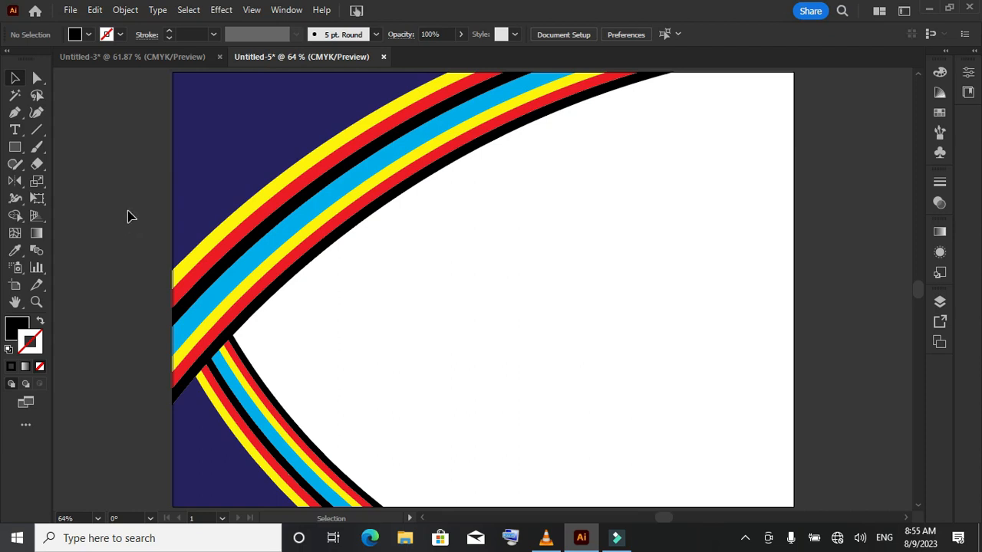
# Start placing an image file and browse Local Disk (E:) to the Monograms folder inside the pictures and background folder.
pyautogui.click(70, 12)
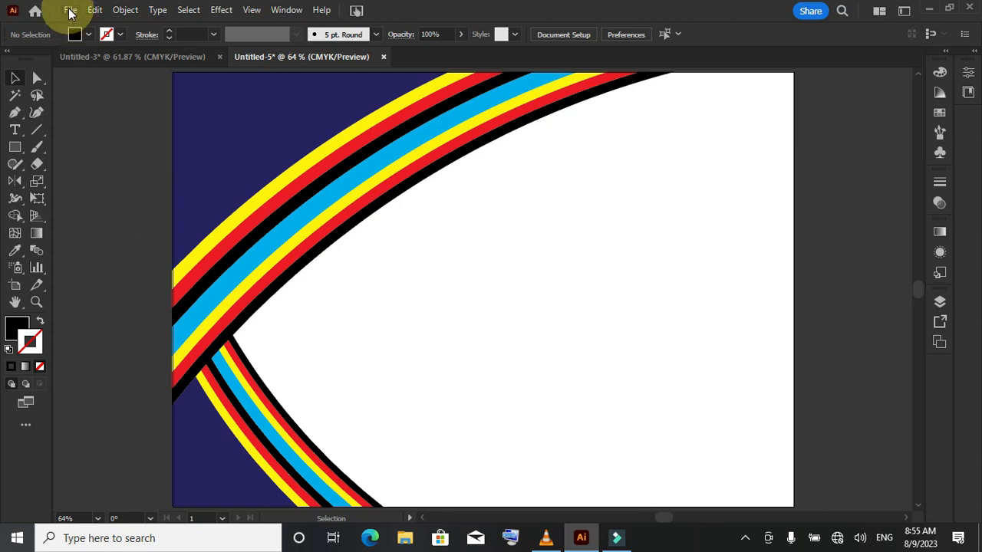
pyautogui.click(70, 11)
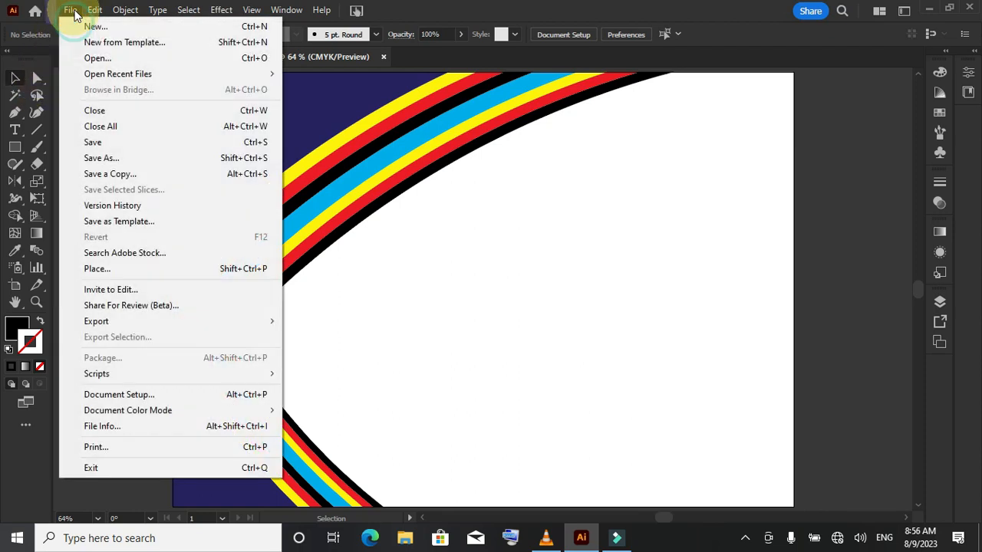
pyautogui.click(113, 267)
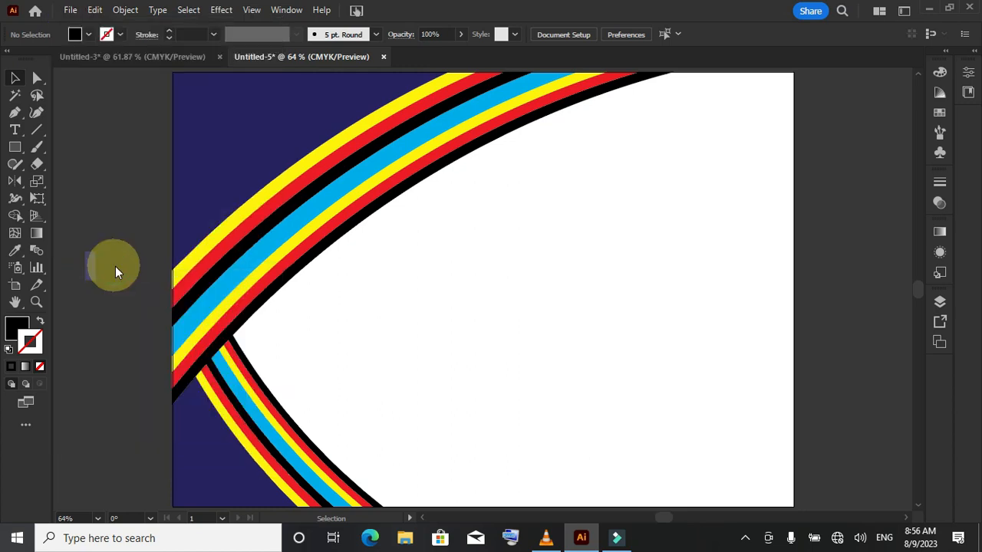
pyautogui.scroll(-7, 104, 249)
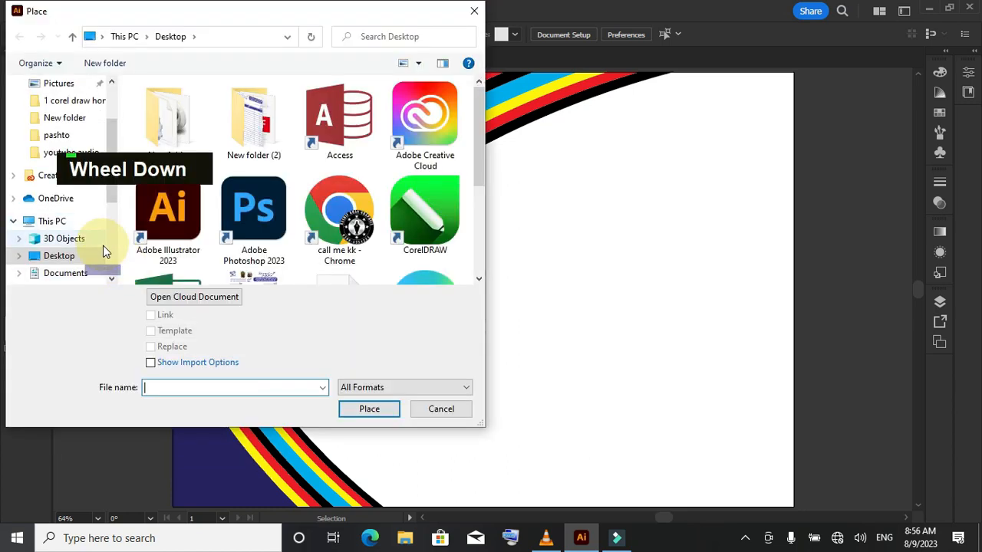
pyautogui.scroll(-3, 104, 249)
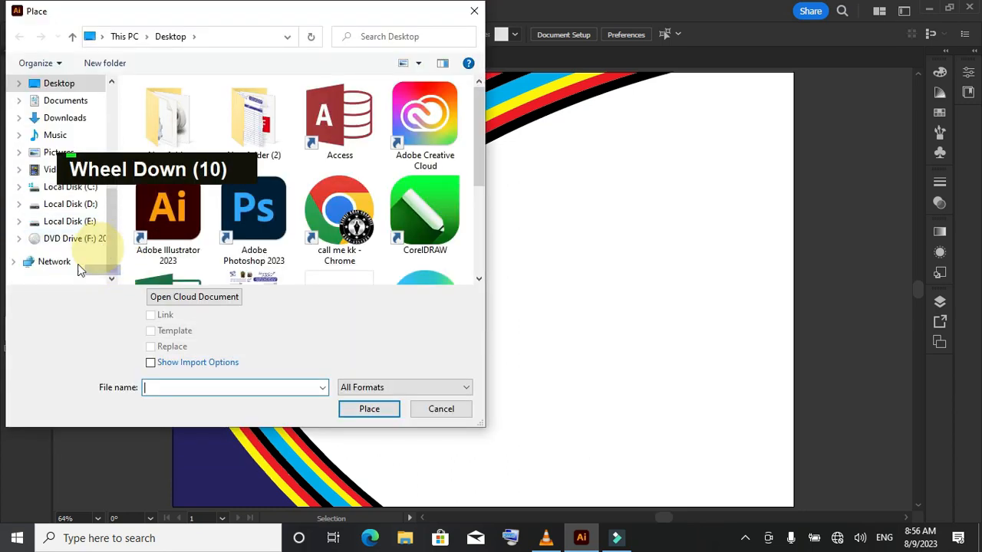
pyautogui.click(69, 220)
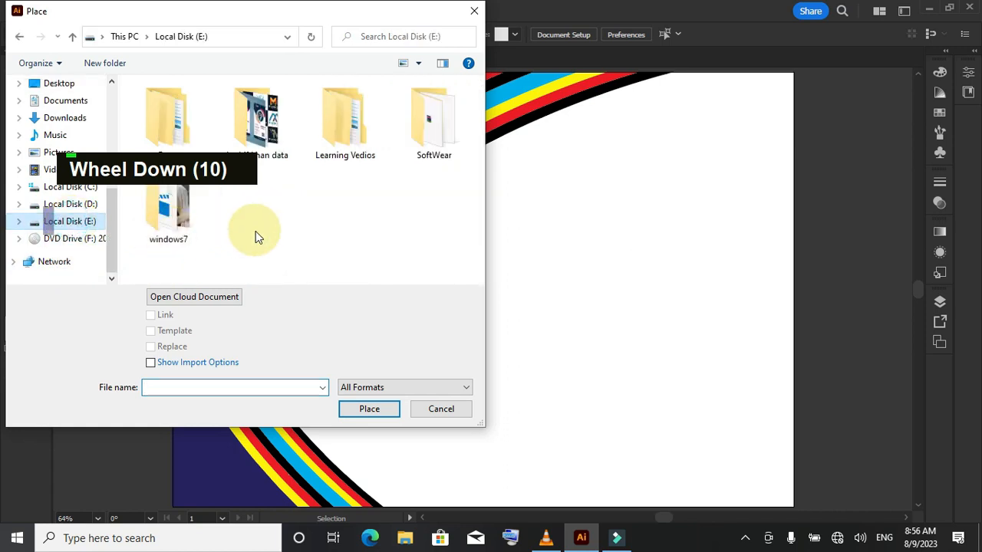
pyautogui.doubleClick(258, 122)
pyautogui.scroll(-1, 290, 215)
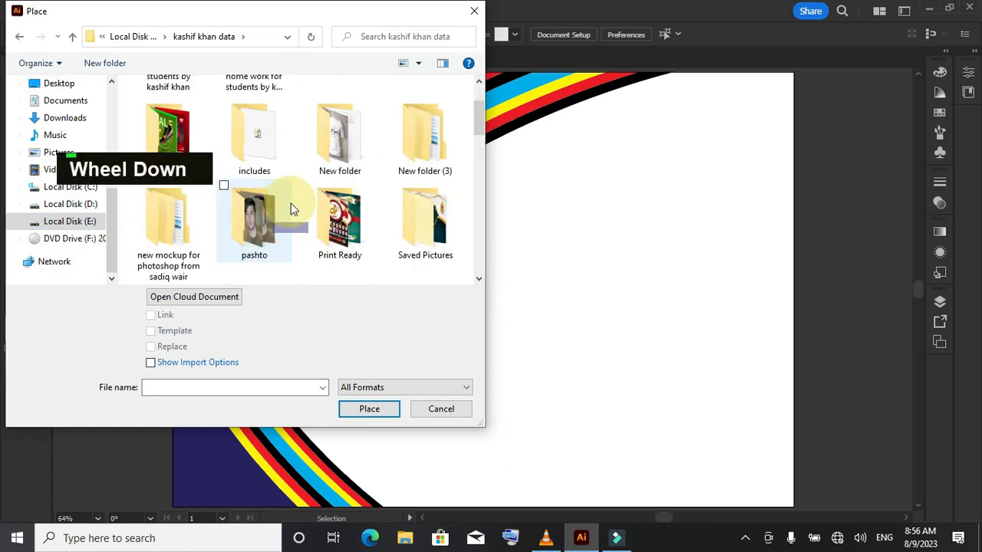
pyautogui.doubleClick(439, 156)
pyautogui.doubleClick(261, 123)
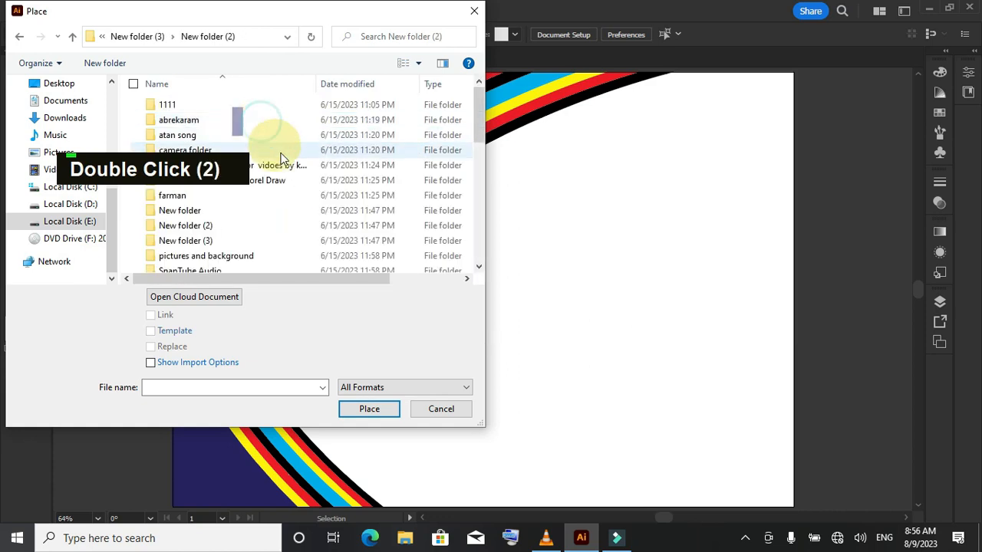
pyautogui.scroll(-1, 288, 204)
pyautogui.doubleClick(257, 220)
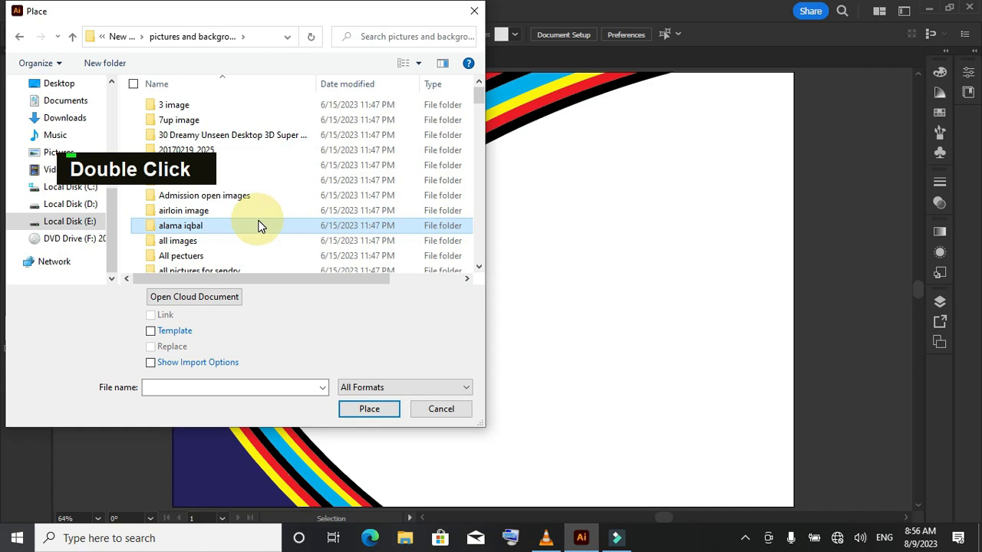
pyautogui.press('m')
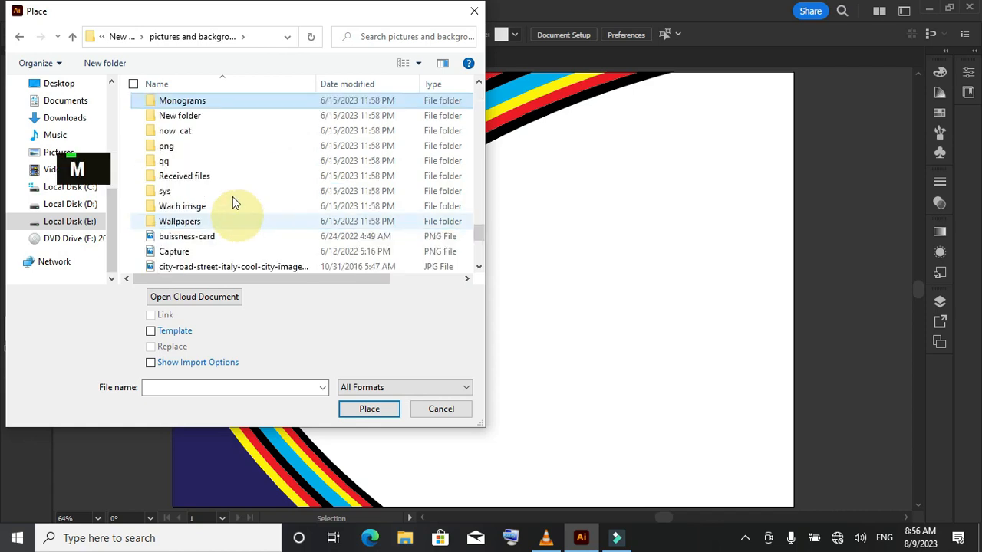
pyautogui.doubleClick(219, 102)
# Place the round New Spoken English & Computer Science logo in the artboard's white area and embed it.
pyautogui.scroll(-3, 281, 157)
pyautogui.scroll(-13, 280, 156)
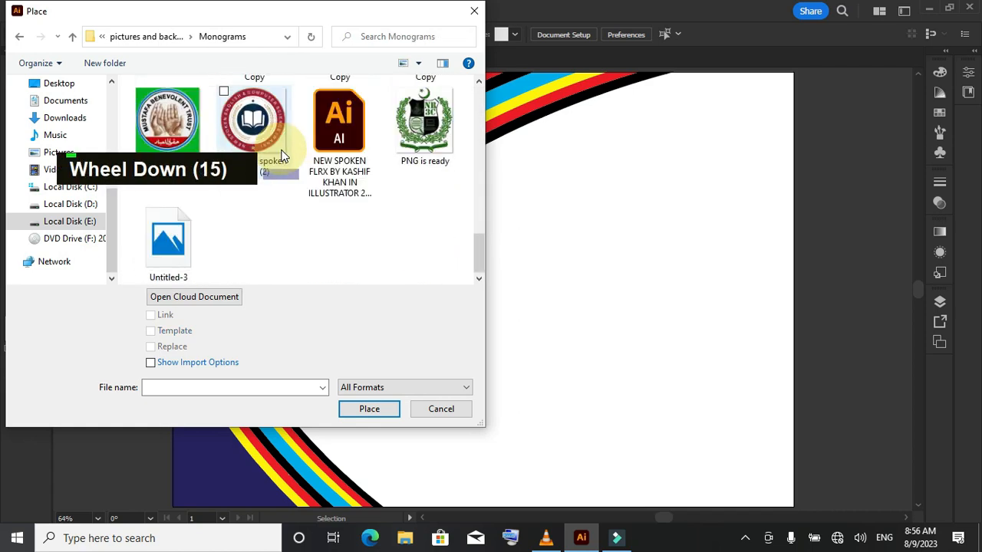
pyautogui.doubleClick(268, 132)
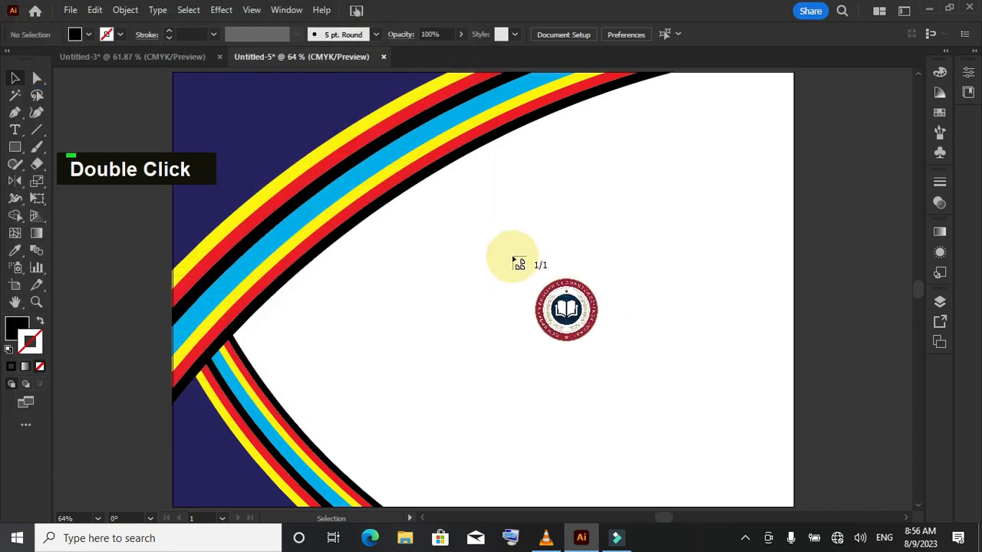
pyautogui.moveTo(476, 216); pyautogui.dragTo(759, 449)
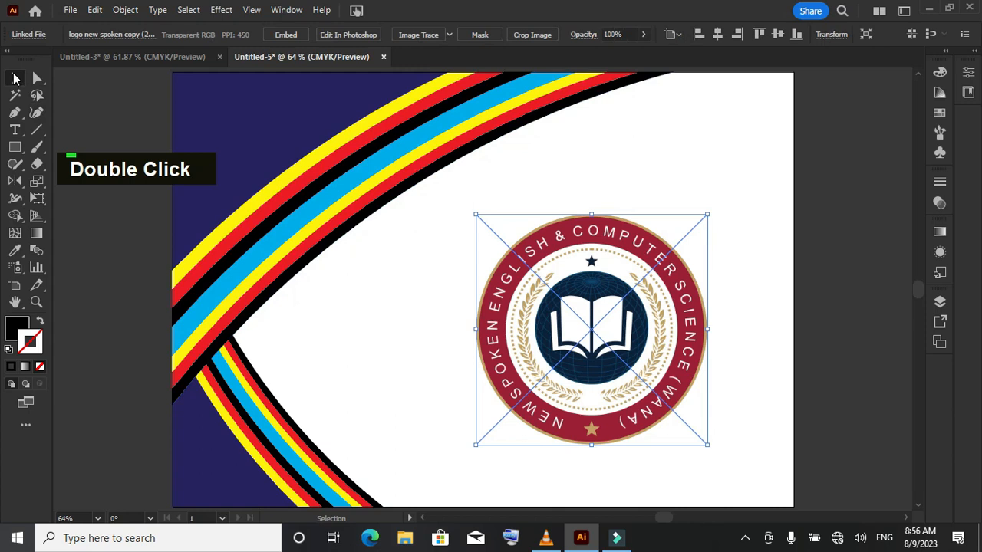
pyautogui.click(288, 34)
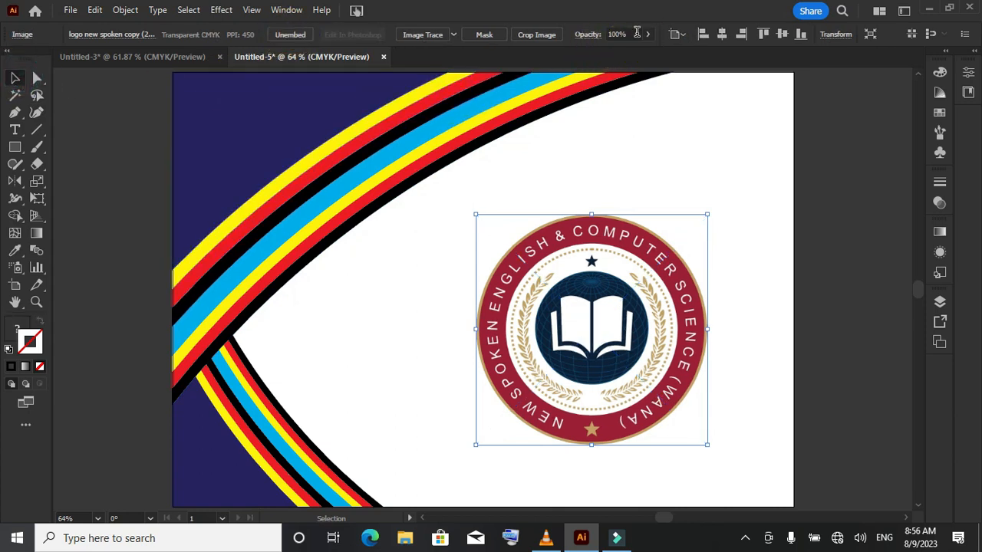
# Lower the logo's opacity to 9% as a watermark and clear the selection.
pyautogui.scroll(-6, 637, 33)
pyautogui.scroll(-20, 637, 34)
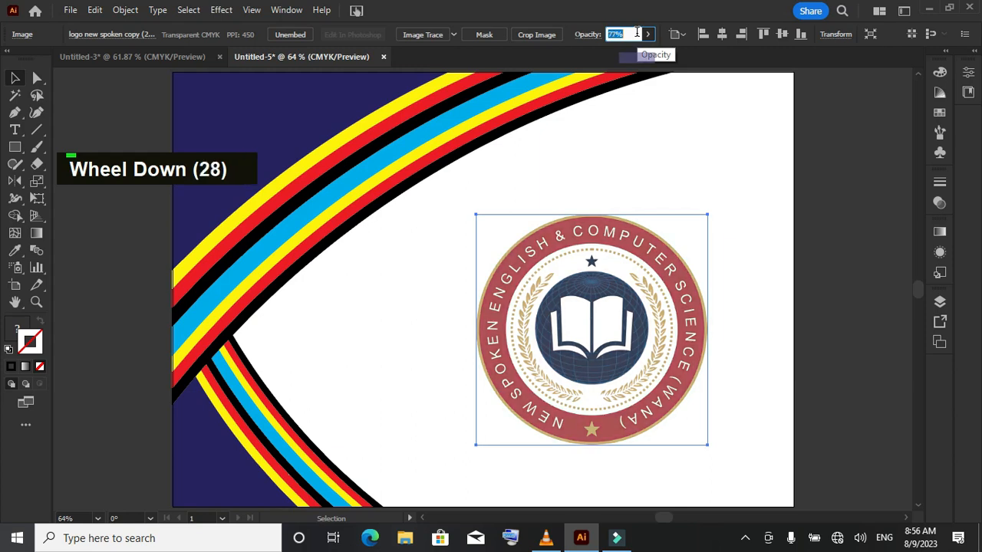
pyautogui.scroll(-20, 637, 34)
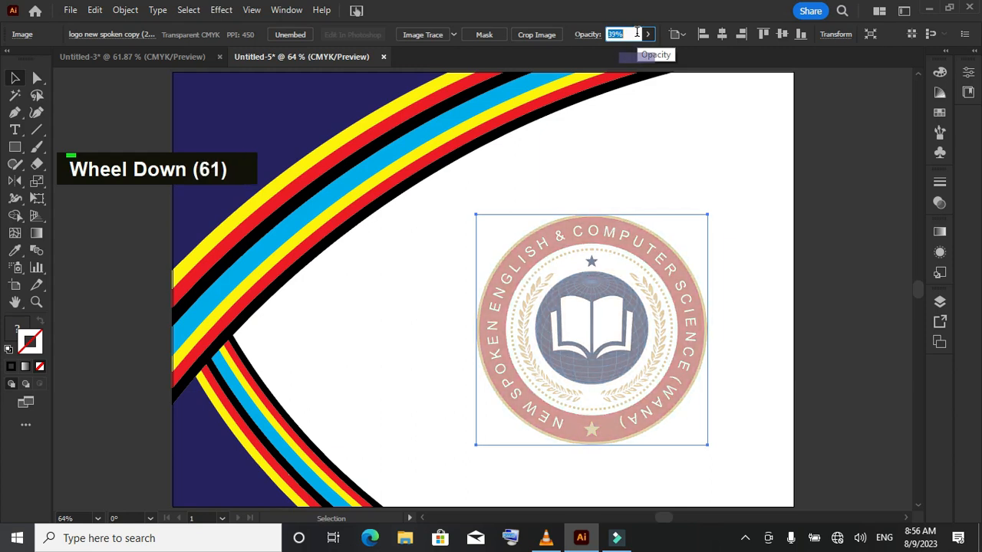
pyautogui.scroll(-4, 636, 33)
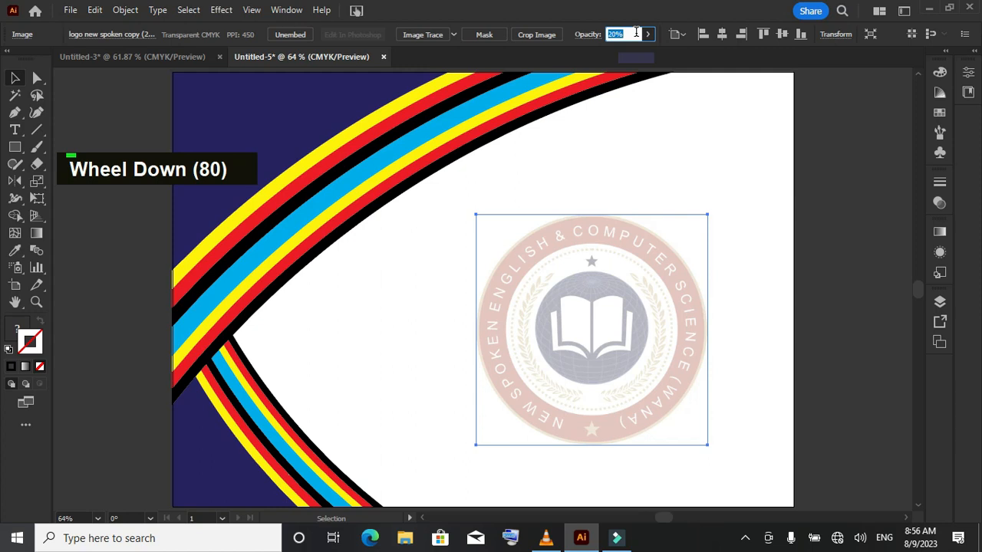
pyautogui.scroll(-6, 636, 33)
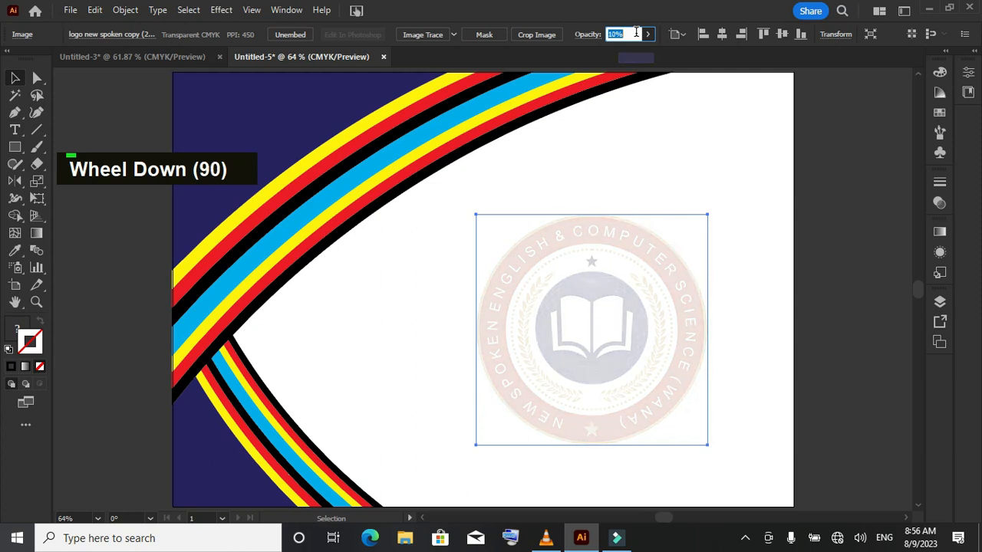
pyautogui.scroll(1, 636, 33)
pyautogui.scroll(-2, 636, 32)
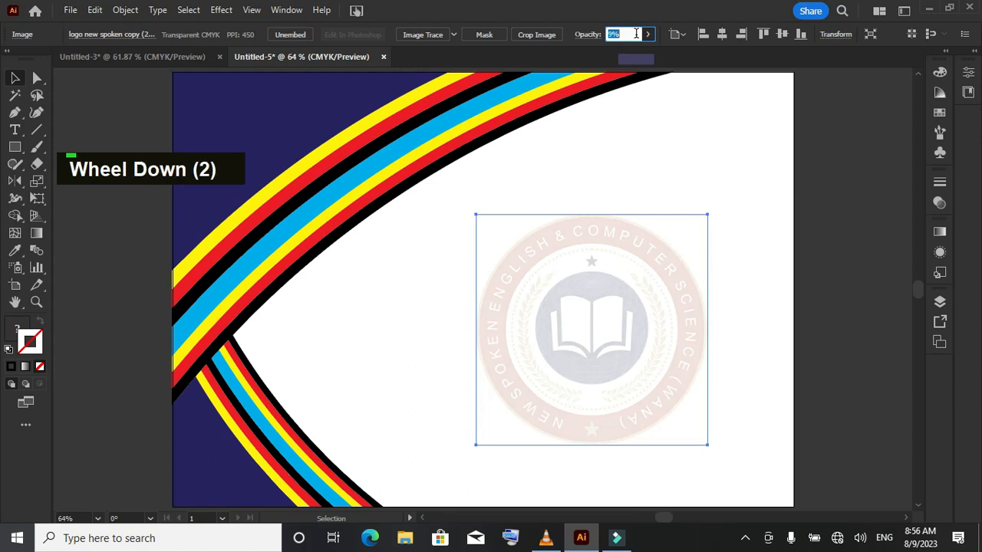
pyautogui.click(819, 256)
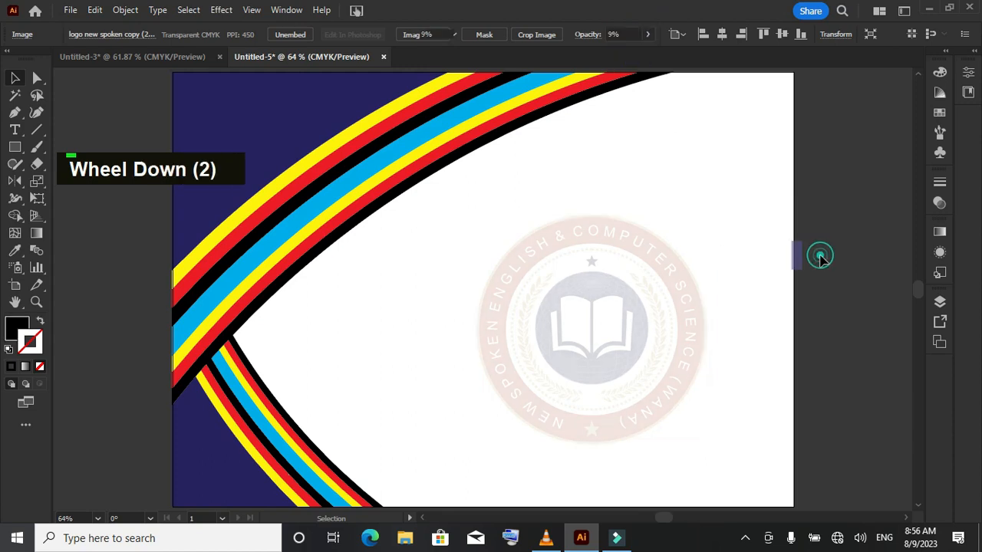
# Transfer all certificate text and blank lines from Untitled-3 onto the Untitled-5 artboard over the logo, and group them.
pyautogui.click(123, 58)
pyautogui.moveTo(364, 264); pyautogui.dragTo(669, 462)
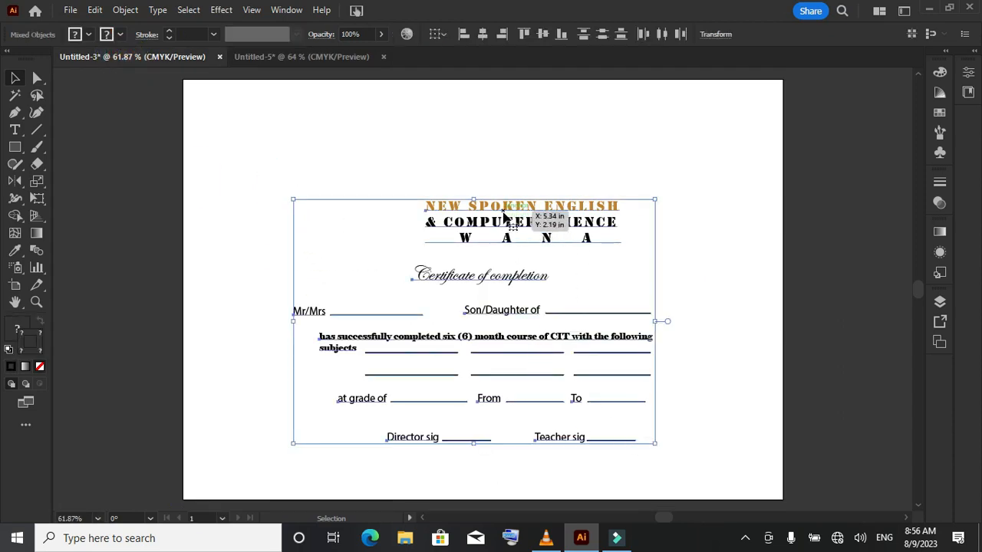
pyautogui.moveTo(510, 217); pyautogui.dragTo(411, 142)
pyautogui.moveTo(567, 304); pyautogui.dragTo(599, 211)
pyautogui.hotkey('ctrl', 'g')
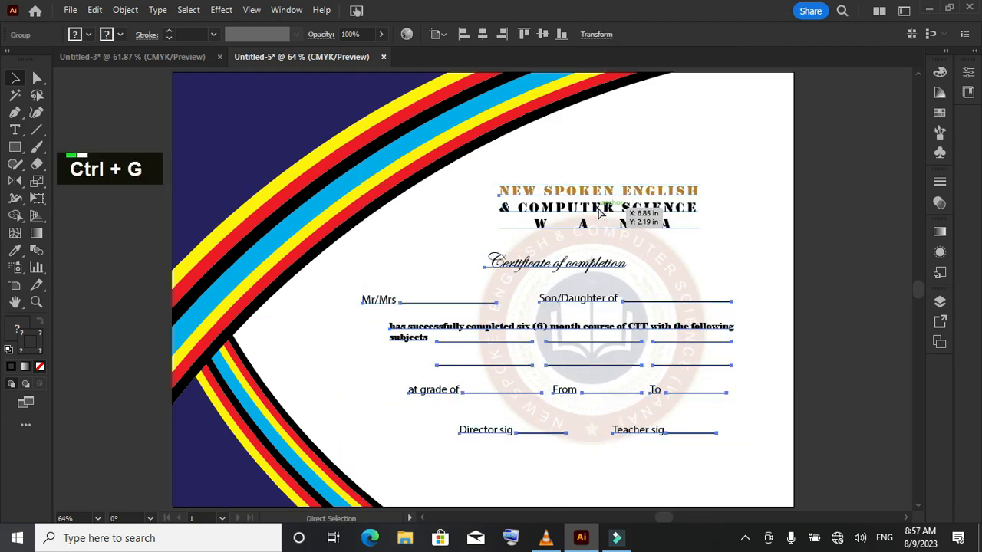
# Enlarge the certificate text group proportionally, nudge it slightly left and down over the watermark, and clear the selection.
pyautogui.moveTo(736, 436); pyautogui.dragTo(763, 460)
pyautogui.moveTo(586, 343)
pyautogui.mouseDown()
pyautogui.moveTo(591, 360)
pyautogui.moveTo(595, 328)
pyautogui.mouseUp()
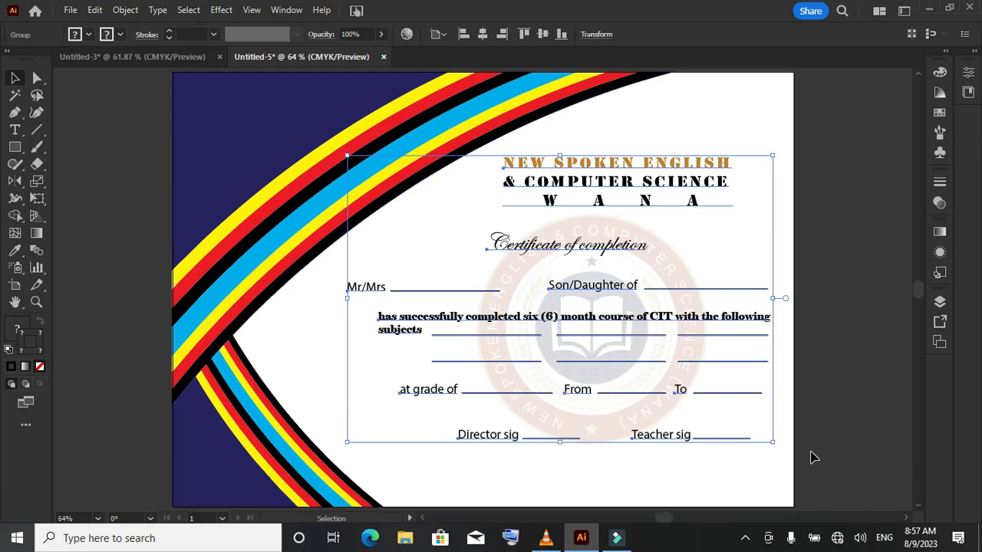
pyautogui.press('Left')
pyautogui.press('Left')
pyautogui.press('Left')
pyautogui.press('Left')
pyautogui.press('Left')
pyautogui.press('Down')
pyautogui.press('Down')
pyautogui.press('Down')
pyautogui.press('Down')
pyautogui.press('Down')
pyautogui.press('Down')
pyautogui.press('Down')
pyautogui.press('Down')
pyautogui.press('Down')
pyautogui.press('Down')
pyautogui.press('Down')
pyautogui.press('Down')
pyautogui.press('Down')
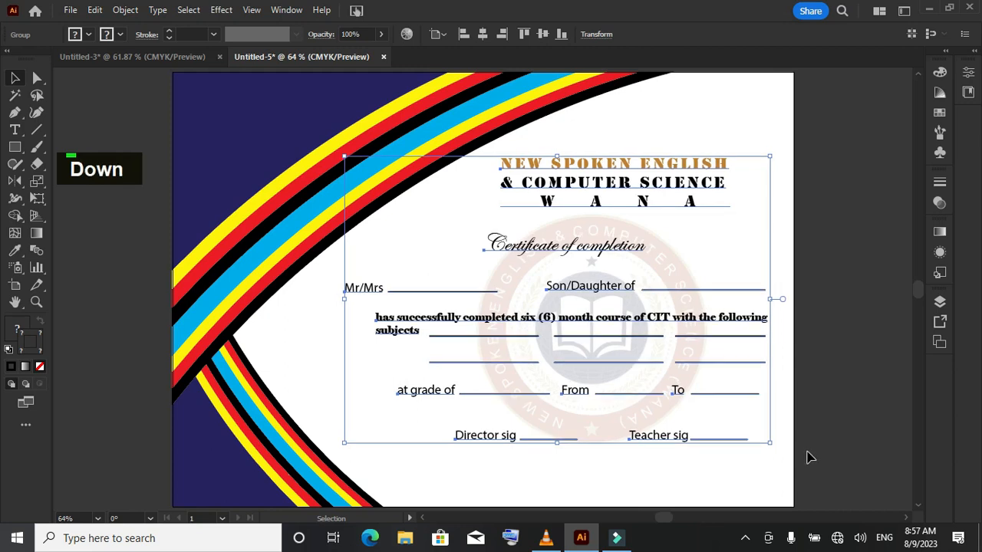
pyautogui.press('Down')
pyautogui.click(834, 322)
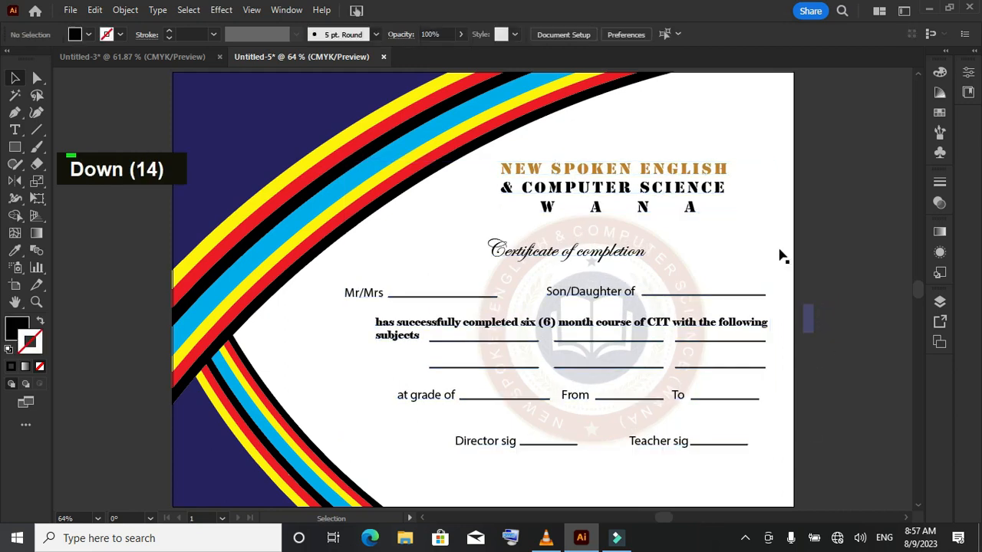
# Scale the certificate text group up proportionally from its center, move it slightly down and left, and deselect it.
pyautogui.click(648, 173)
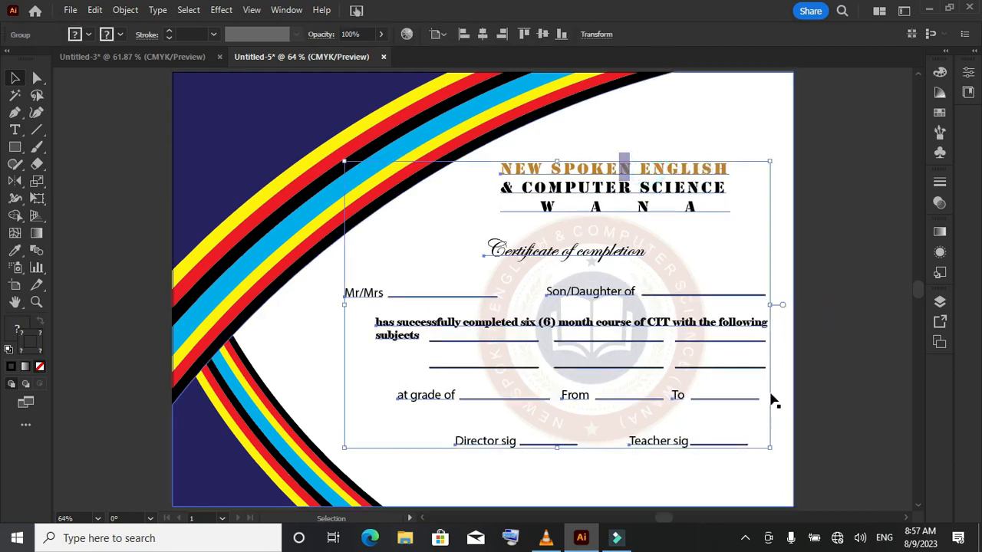
pyautogui.moveTo(772, 306); pyautogui.dragTo(793, 306)
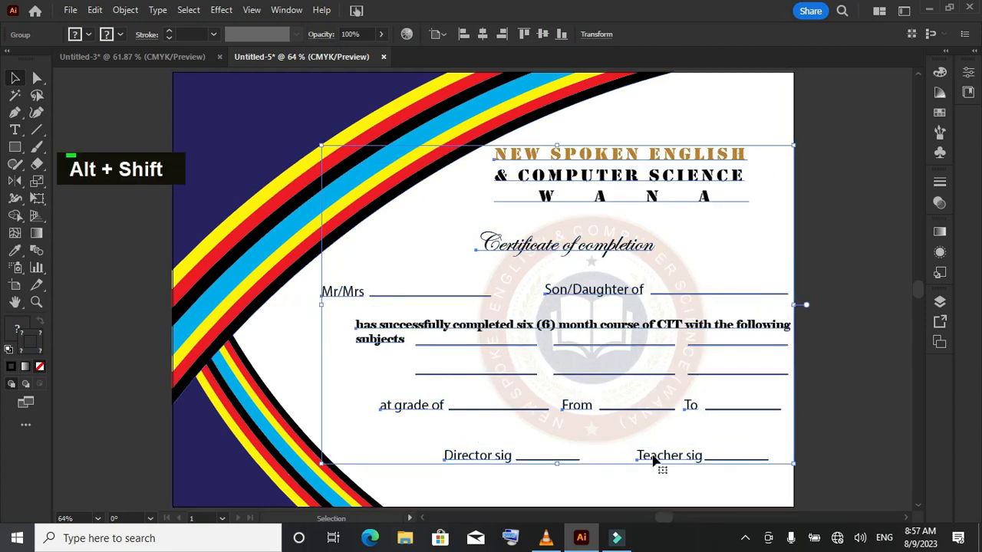
pyautogui.moveTo(654, 462); pyautogui.dragTo(651, 475)
pyautogui.click(848, 308)
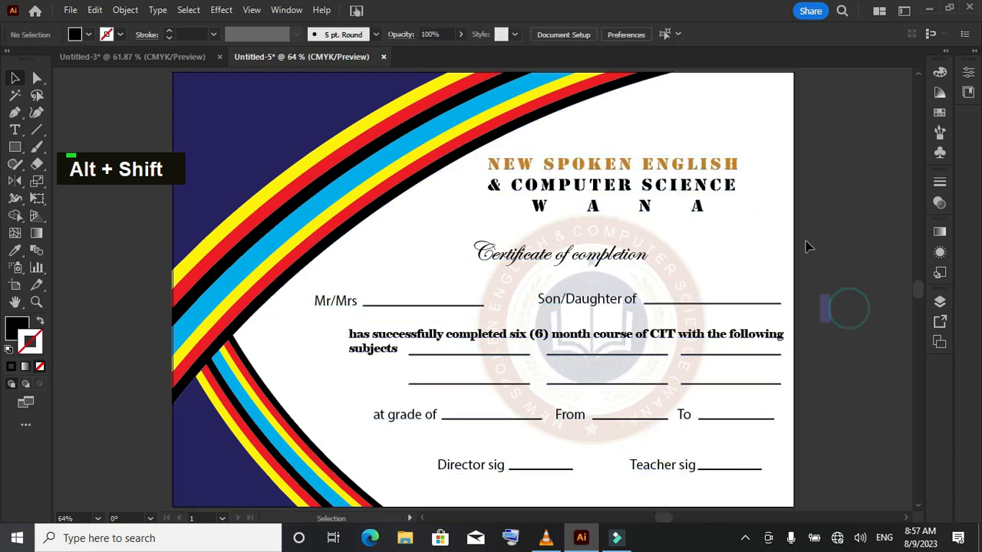
# Draw a black rectangle about 0.8 in wide and 1.1 in high hanging from the certificate's top edge near the upper-right corner.
pyautogui.rightClick(16, 147)
pyautogui.click(71, 148)
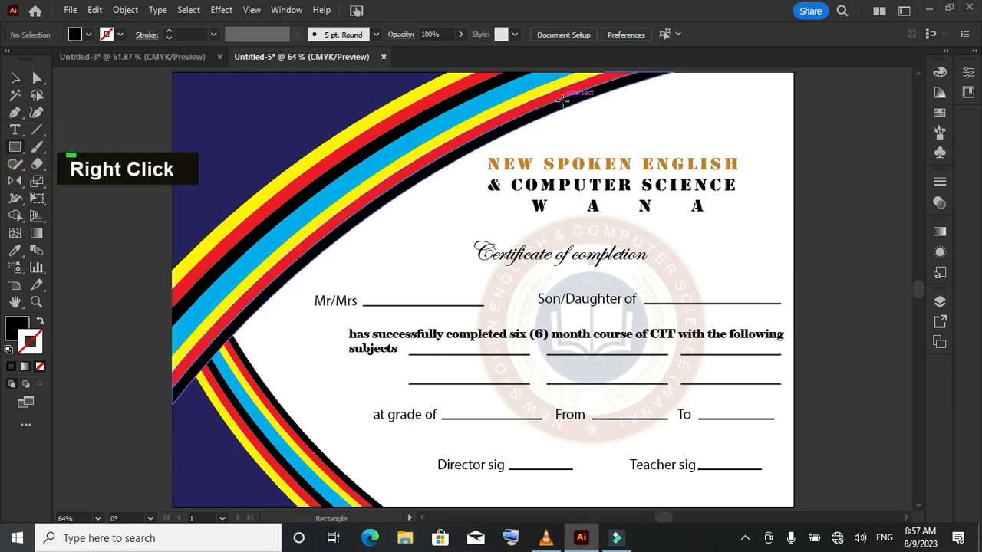
pyautogui.moveTo(716, 73); pyautogui.dragTo(765, 141)
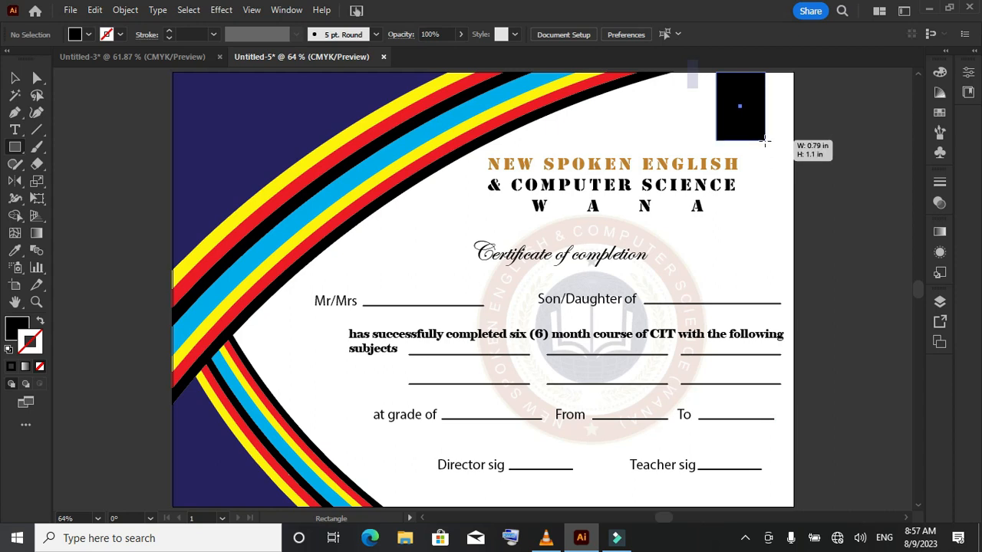
pyautogui.moveTo(765, 141); pyautogui.dragTo(765, 143)
# Add an anchor point midway along the rectangle's bottom edge, raise it to about Y 0.73 in to form a ribbon notch, and deselect.
pyautogui.rightClick(14, 112)
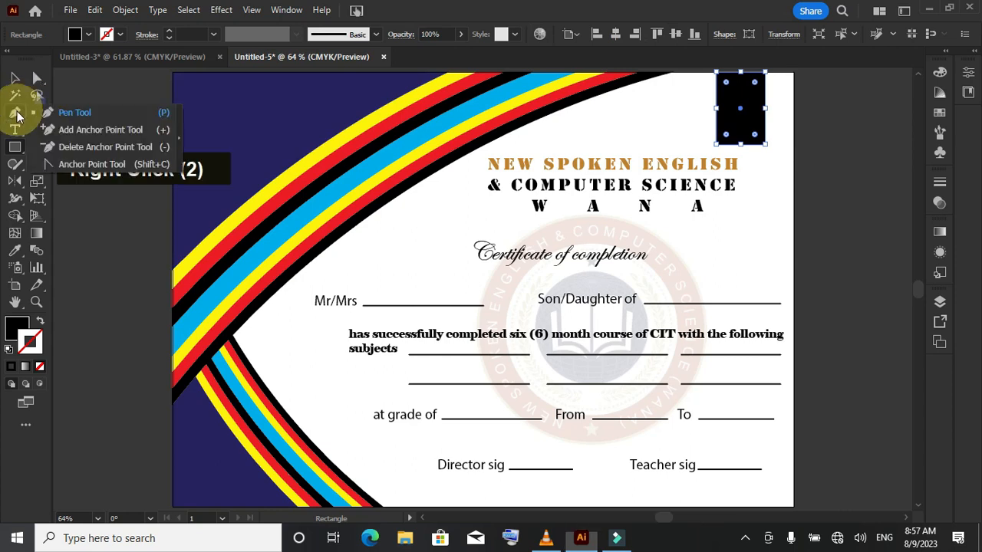
pyautogui.click(68, 112)
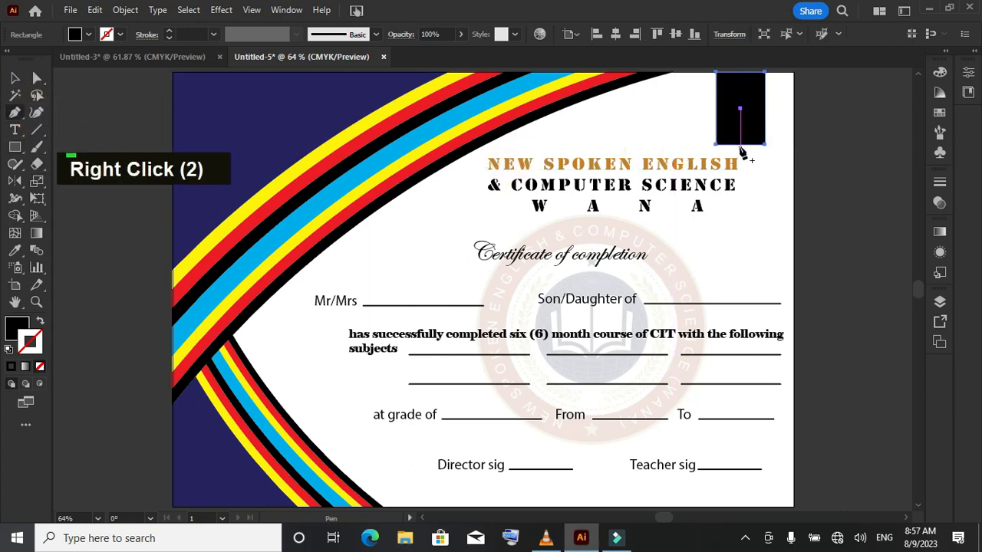
pyautogui.click(741, 145)
pyautogui.click(37, 79)
pyautogui.moveTo(741, 145); pyautogui.dragTo(741, 122)
pyautogui.click(20, 78)
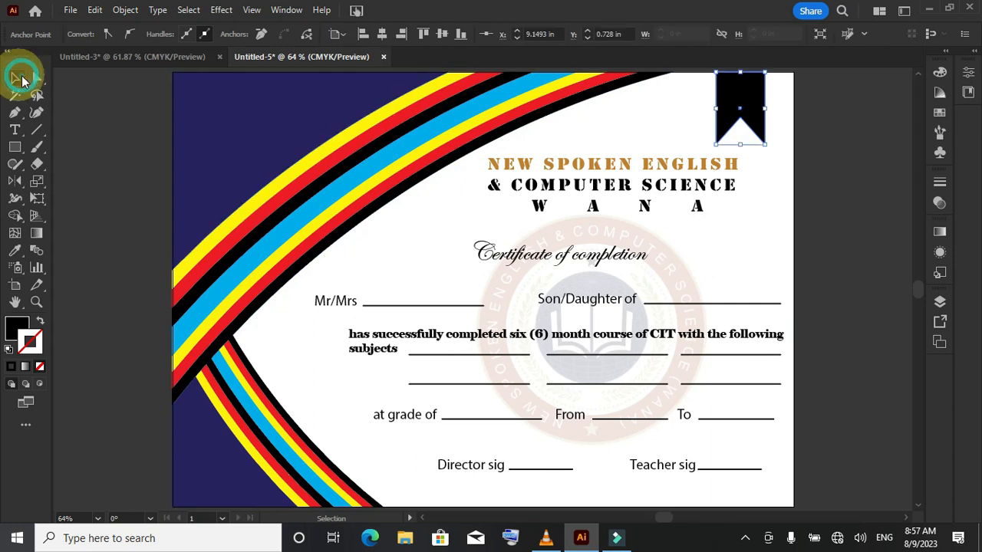
pyautogui.click(836, 224)
# Fill the notched ribbon with the red swatch and clear the selection.
pyautogui.click(741, 98)
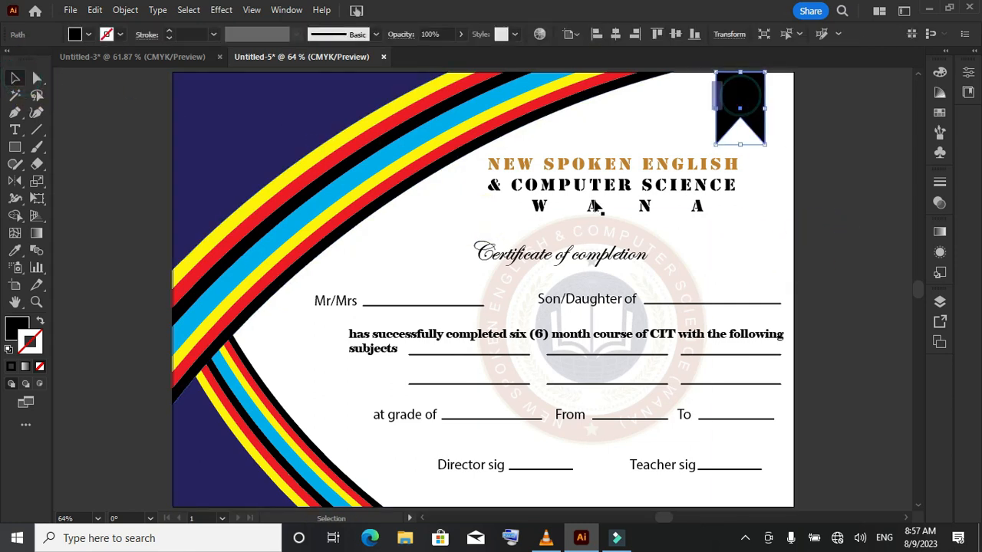
pyautogui.click(17, 329)
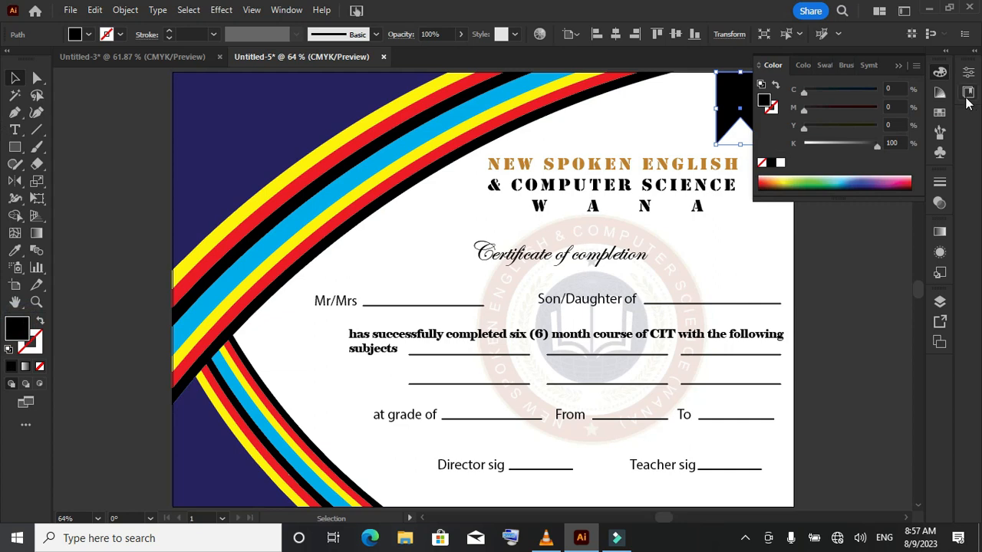
pyautogui.click(941, 112)
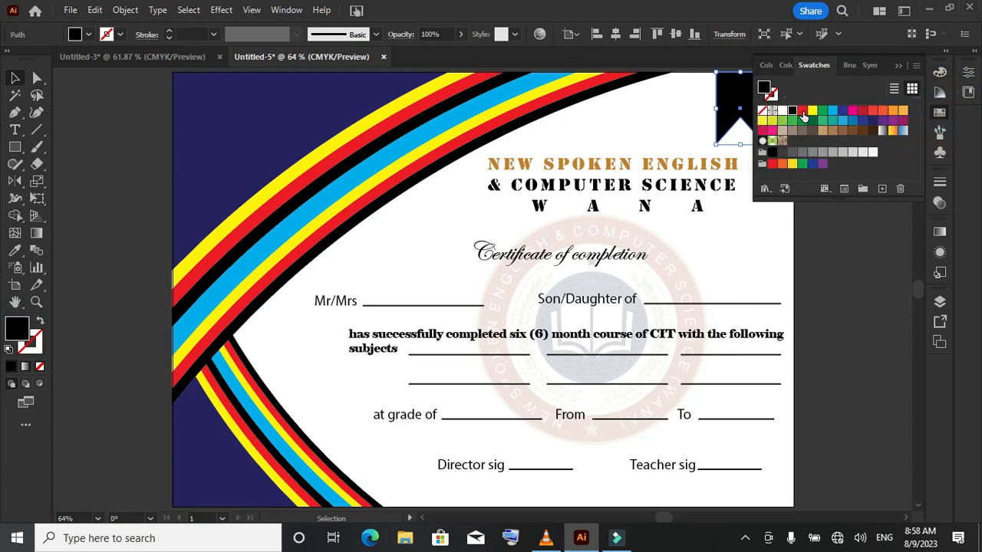
pyautogui.click(802, 110)
pyautogui.click(900, 66)
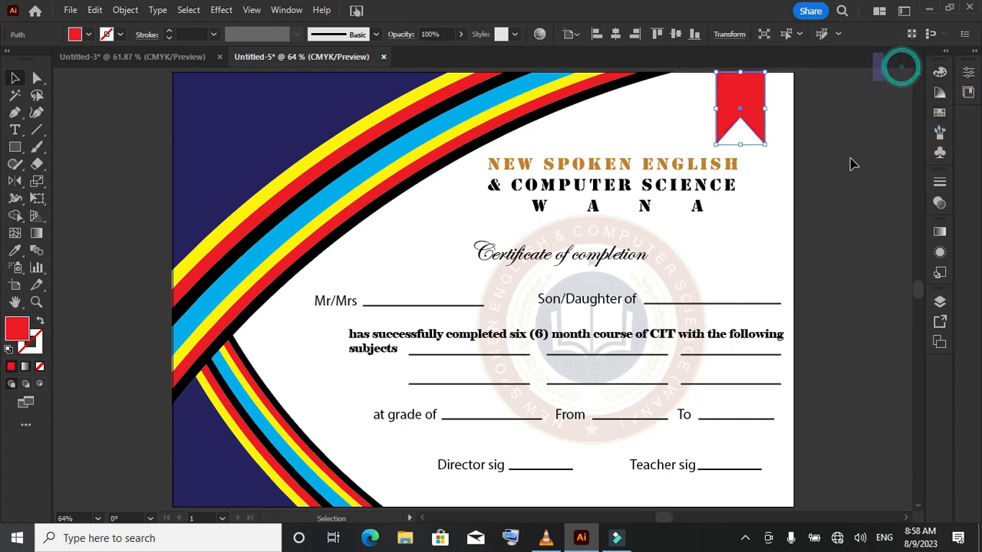
pyautogui.doubleClick(829, 159)
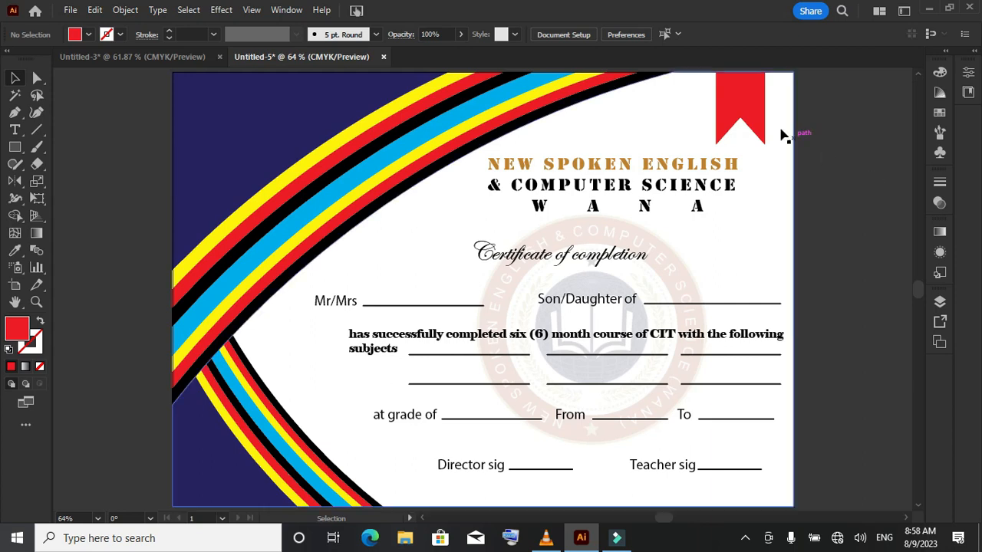
# Fill the notched ribbon with the dark blue swatch and clear the selection.
pyautogui.click(728, 97)
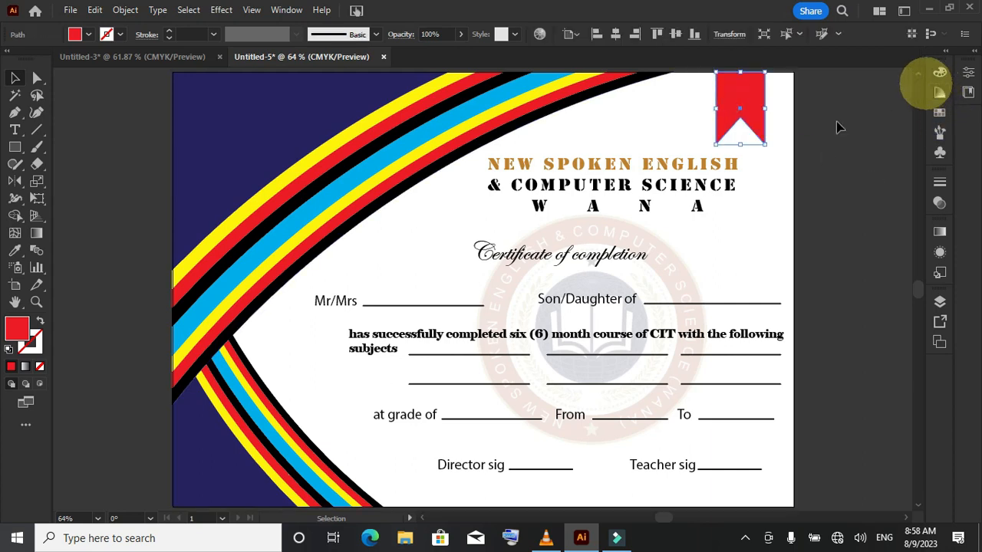
pyautogui.click(939, 113)
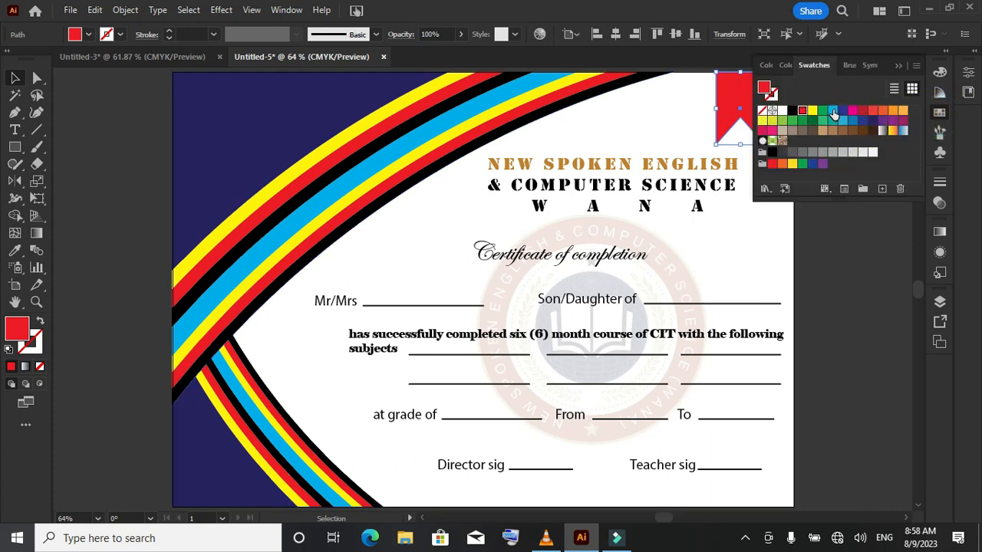
pyautogui.click(834, 113)
pyautogui.click(842, 111)
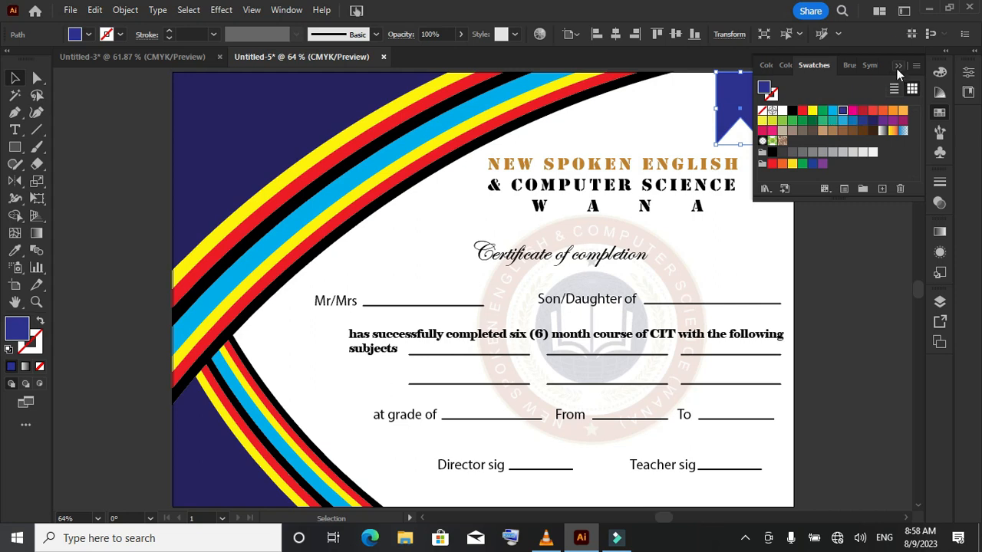
pyautogui.doubleClick(873, 188)
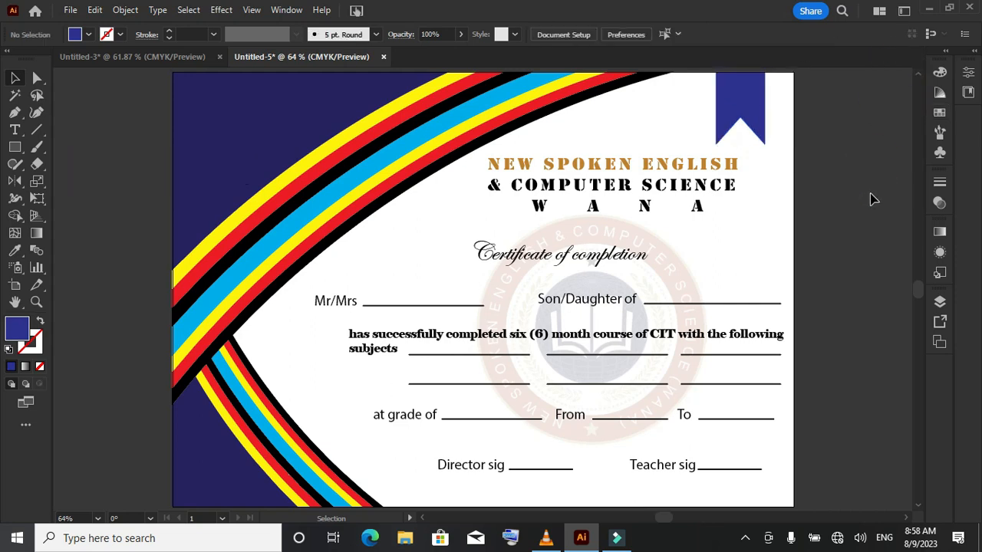
# Draw a circle from its center on the upper part of the ribbon, slightly narrower than the ribbon.
pyautogui.rightClick(19, 154)
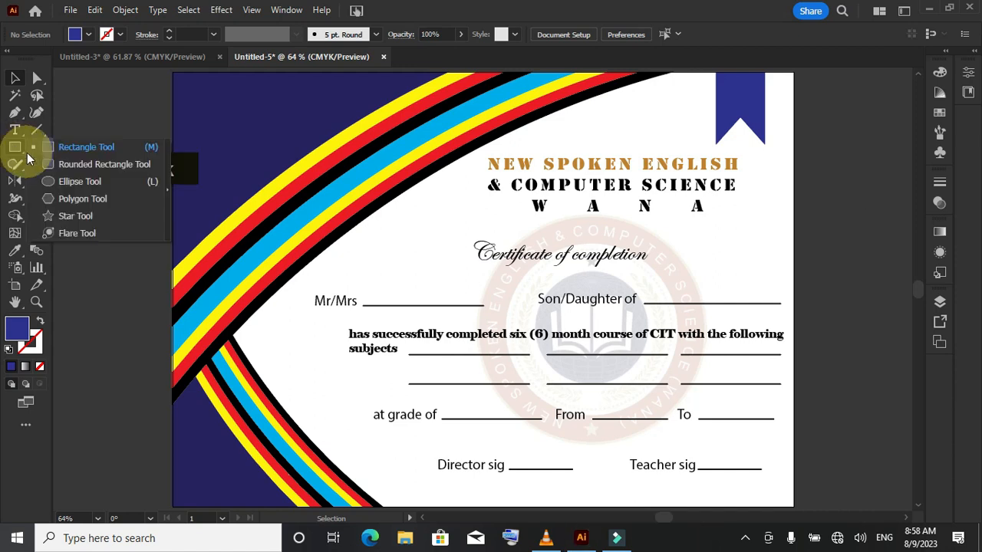
pyautogui.click(59, 178)
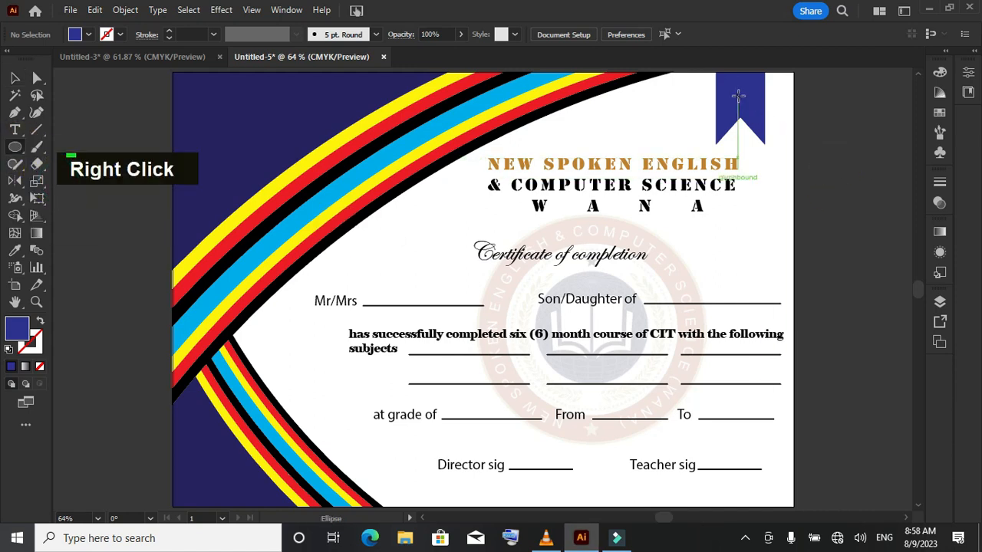
pyautogui.moveTo(740, 93); pyautogui.dragTo(762, 108)
pyautogui.click(16, 79)
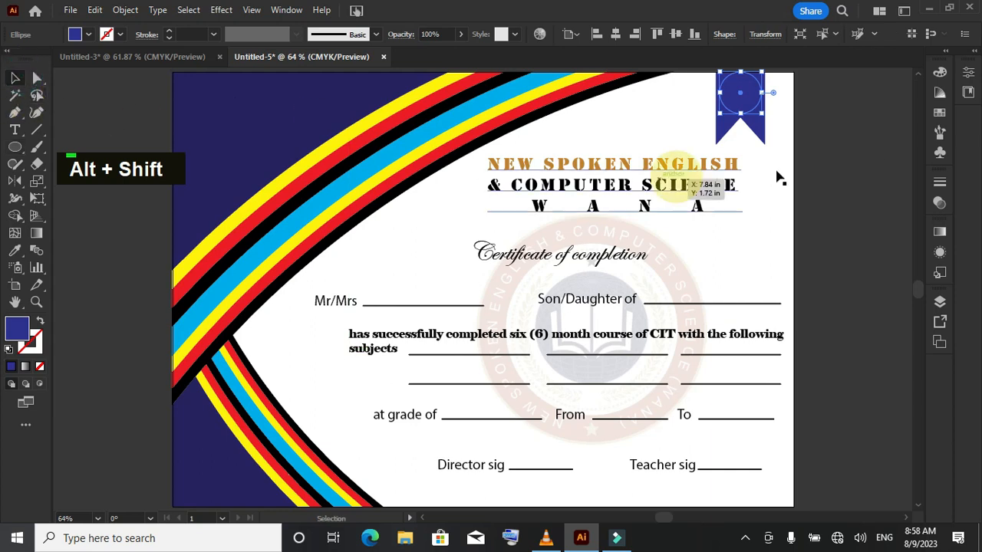
# Fill the circle on the ribbon with the yellow swatch and clear the selection.
pyautogui.click(941, 112)
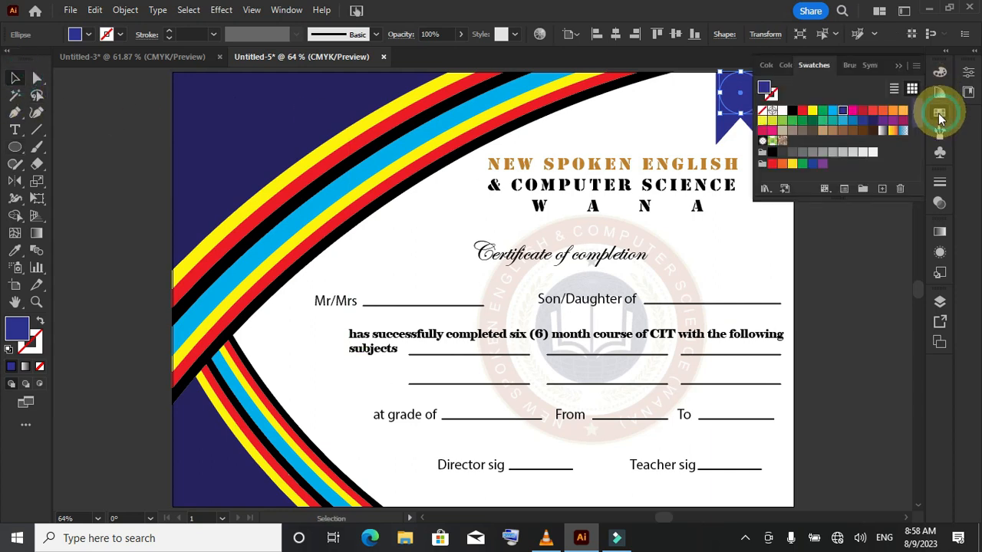
pyautogui.click(802, 111)
pyautogui.click(813, 112)
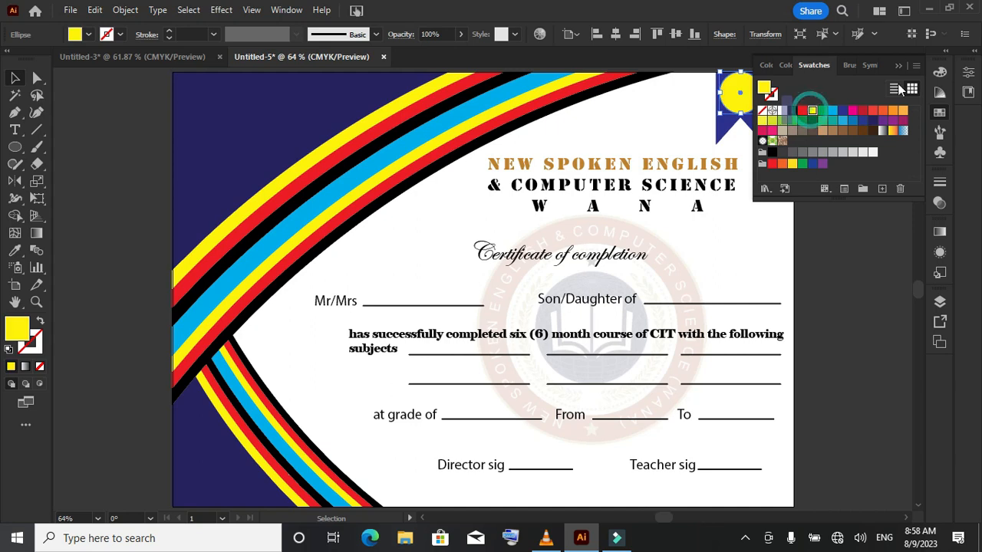
pyautogui.click(896, 65)
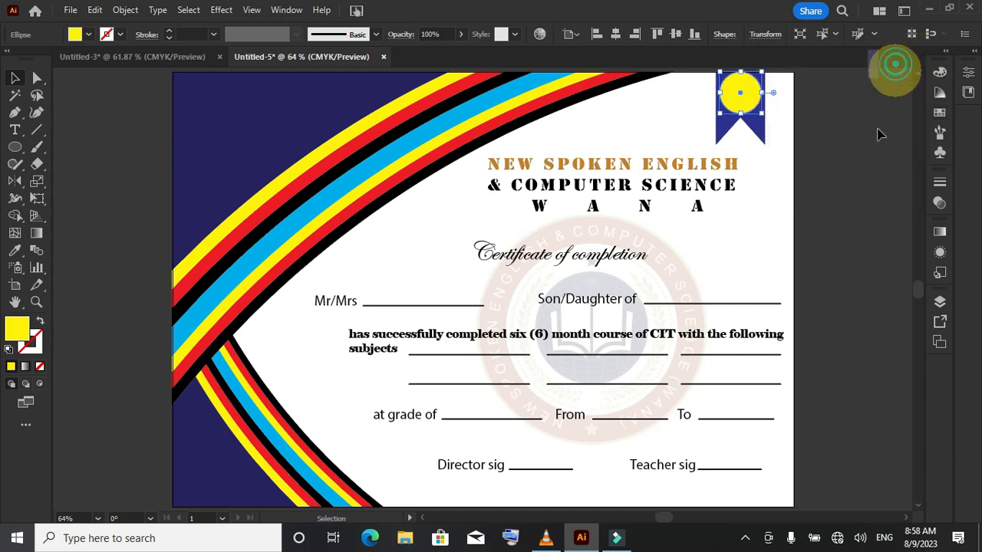
pyautogui.click(860, 173)
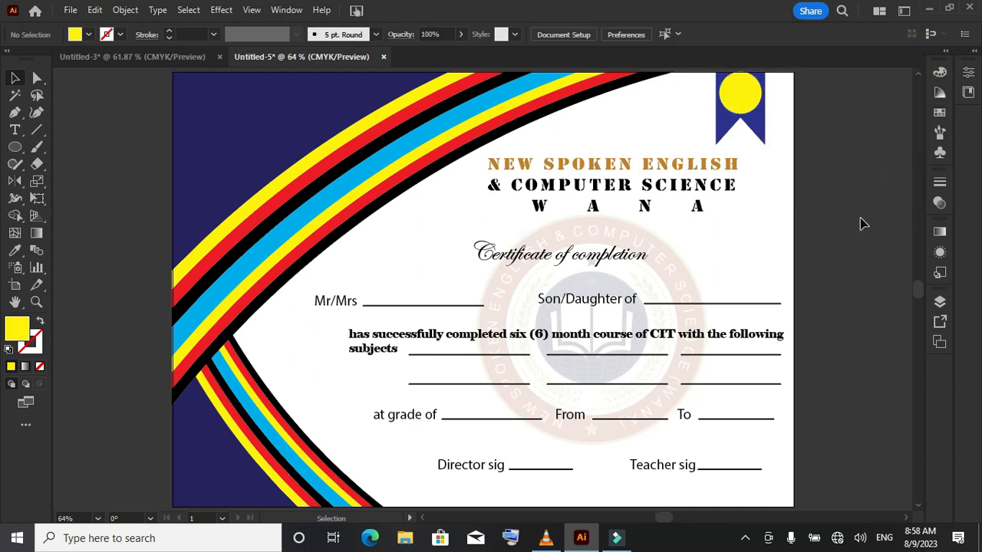